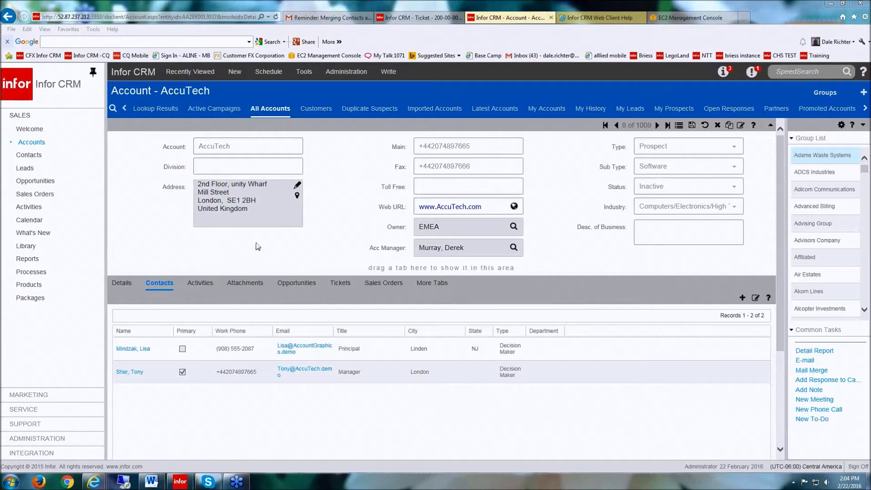
Open the Customers account group and show its 337 records as a list.
left_click(313, 113)
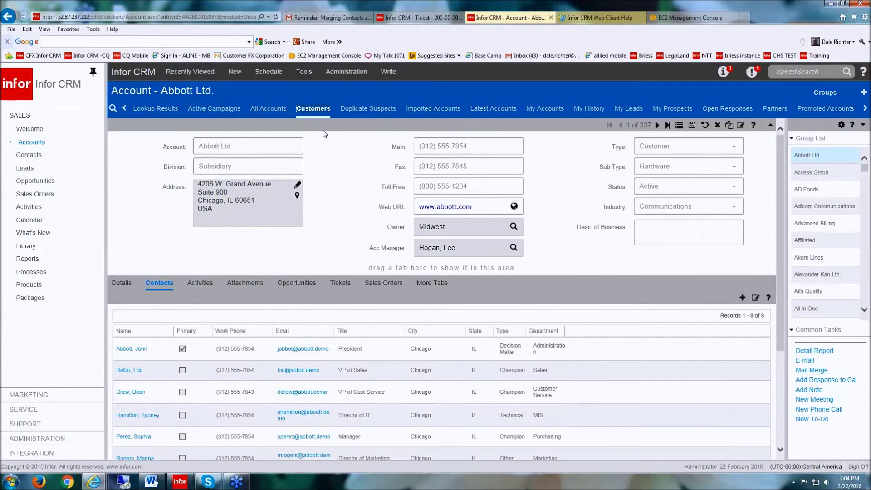
left_click(678, 125)
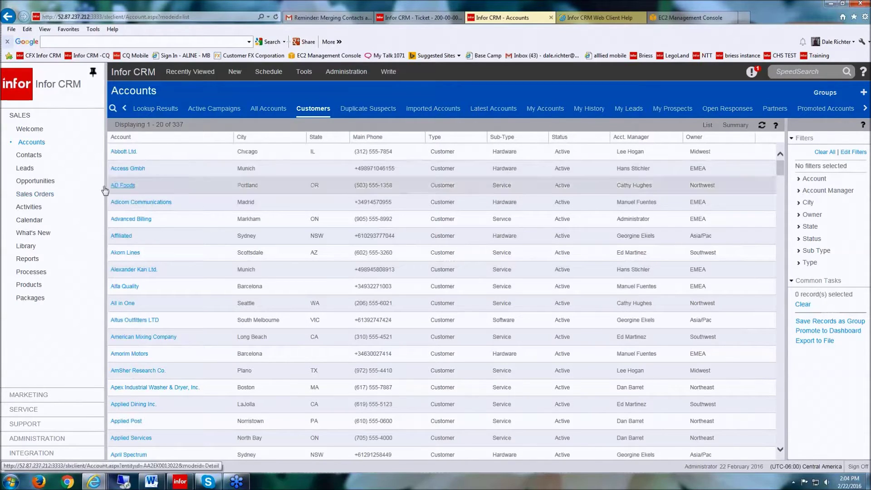
Select the AD Foods and All in One accounts together and choose to merge them.
left_click(292, 187)
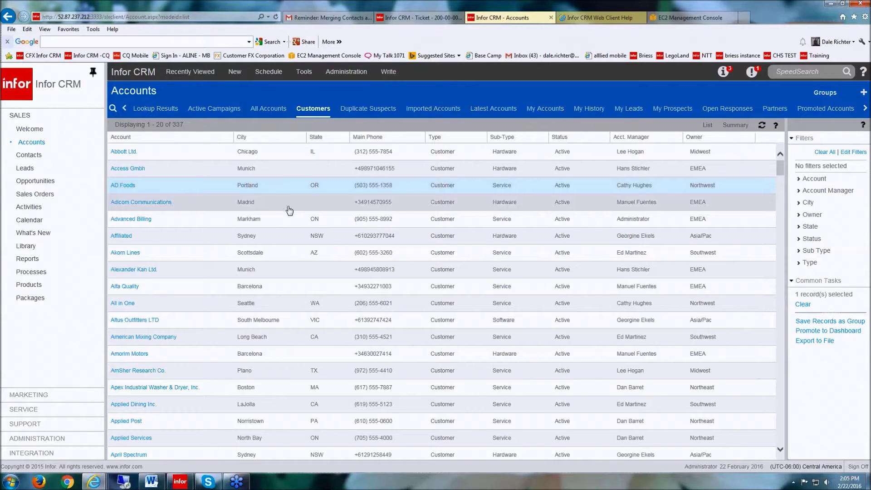
left_click(142, 308, "ctrl")
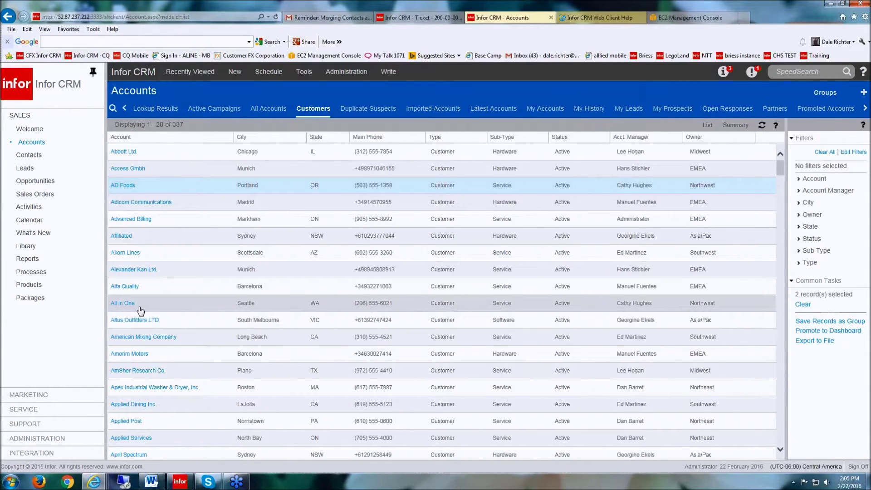
right_click(440, 307)
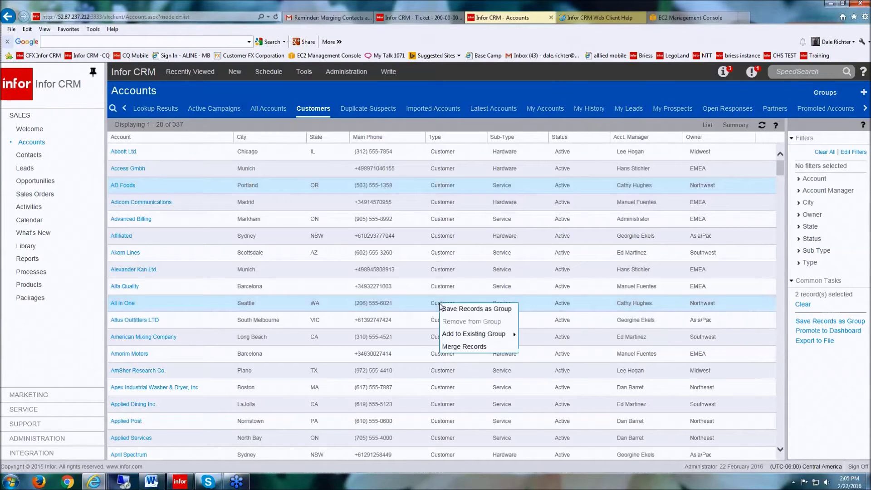
left_click(477, 347)
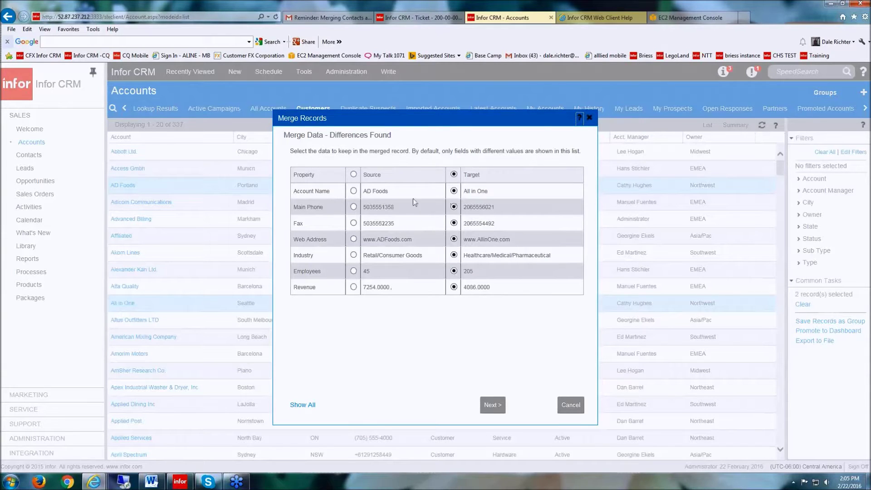
left_click(354, 207)
left_click(353, 271)
left_click(307, 405)
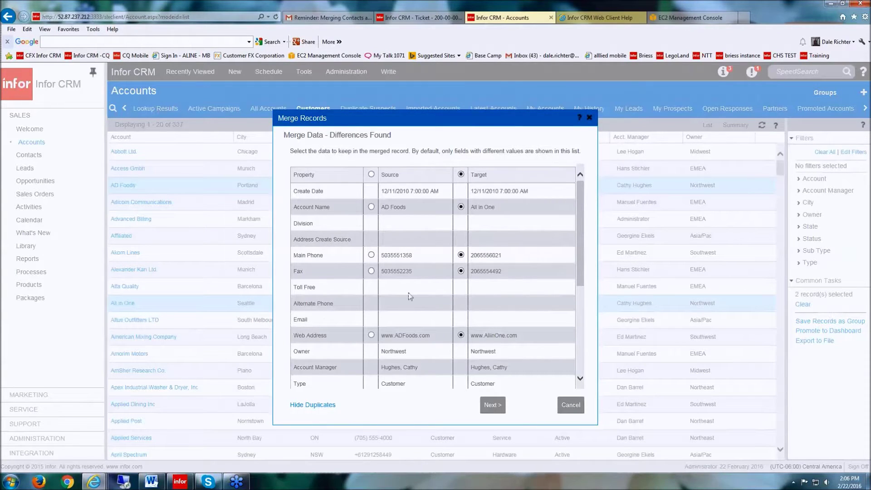
left_click_drag(582, 272, 574, 368)
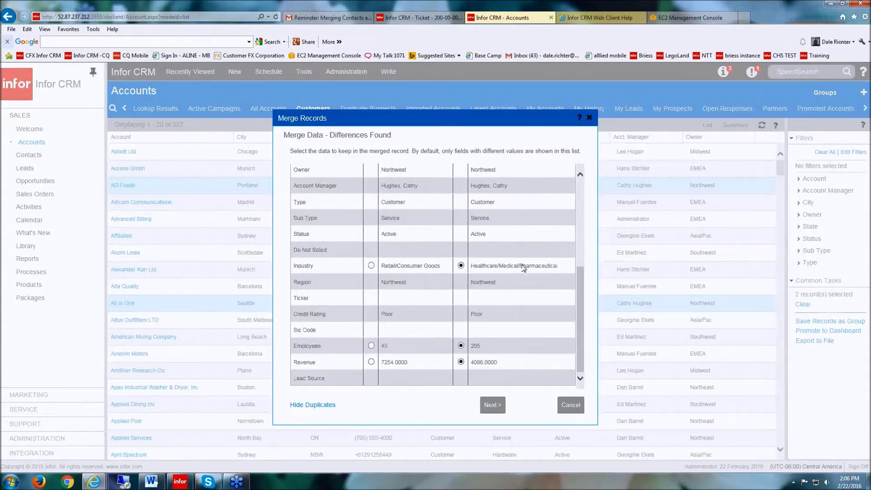
left_click(317, 406)
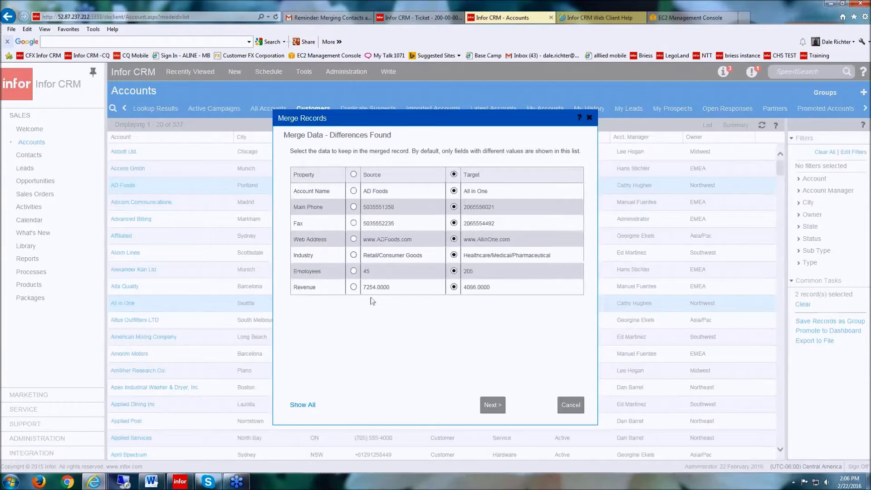
left_click(354, 271)
left_click(353, 207)
left_click(493, 405)
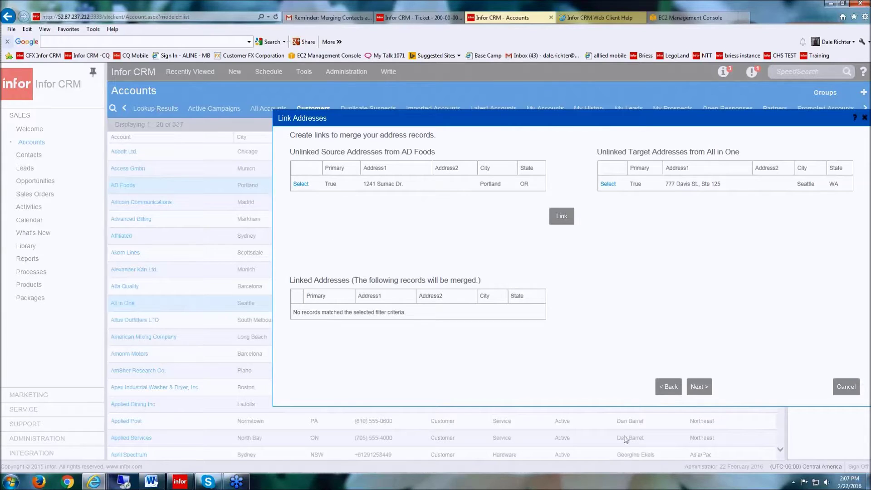
Leave both addresses unlinked and advance to the Merge Contacts step.
left_click(698, 389)
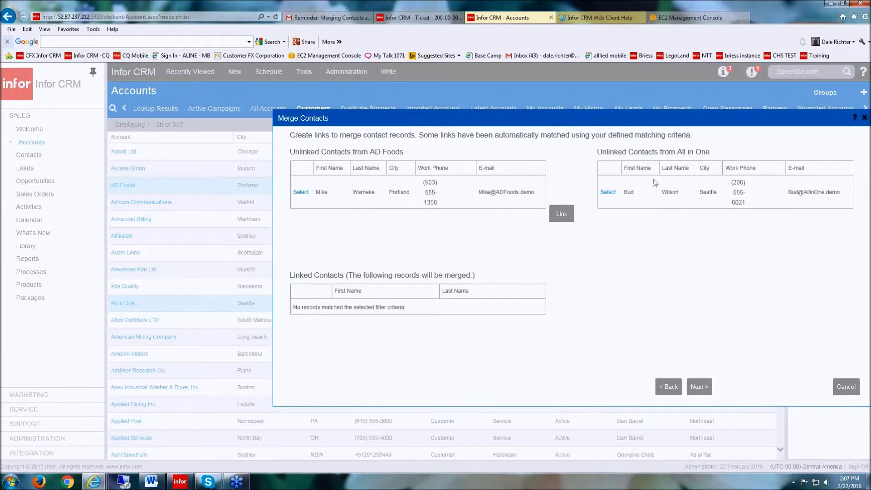
Complete the merge into All in One, leaving 336 customer accounts.
triple_click(684, 151)
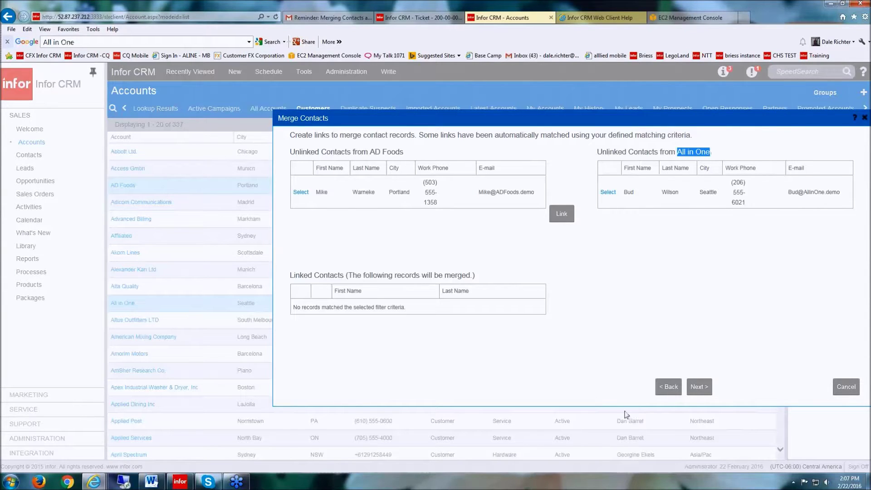
left_click(708, 389)
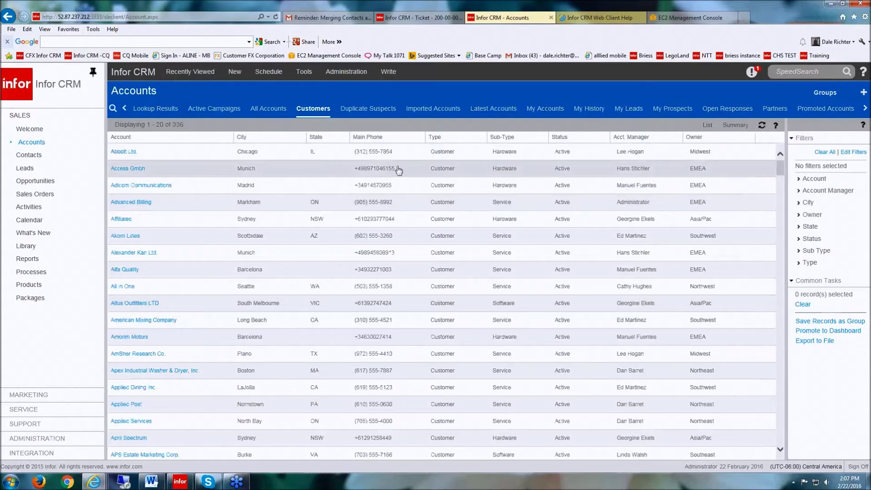
Open the All in One account and display its Addresses grid with Portland and Seattle offices.
left_click(123, 287)
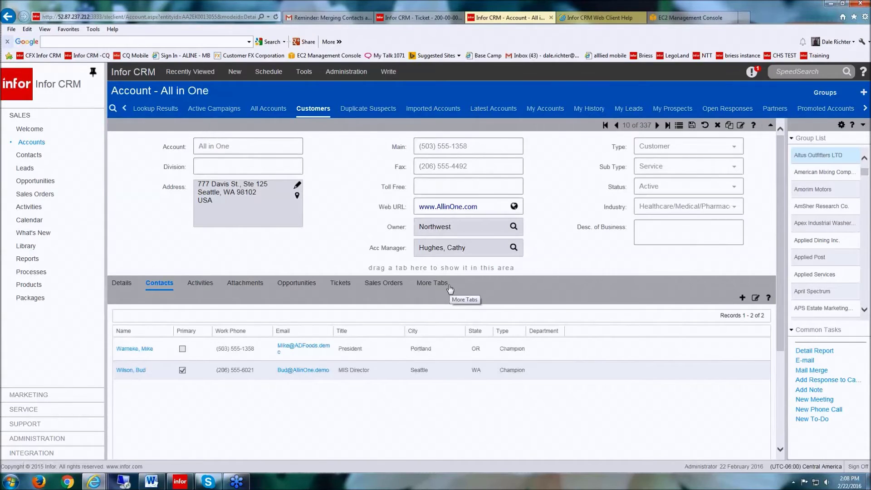
left_click(433, 283)
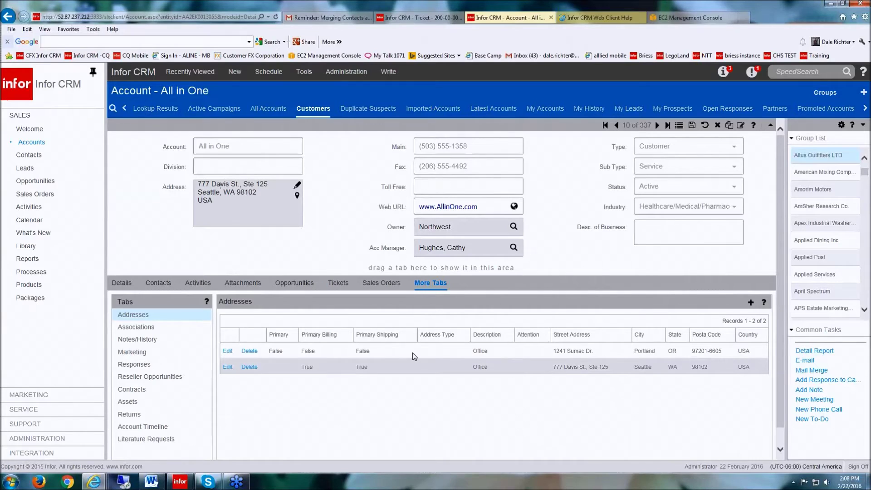
Verify the kept main phone, 45 employees and two contacts, then go to the Contacts list.
left_click_drag(468, 146, 415, 149)
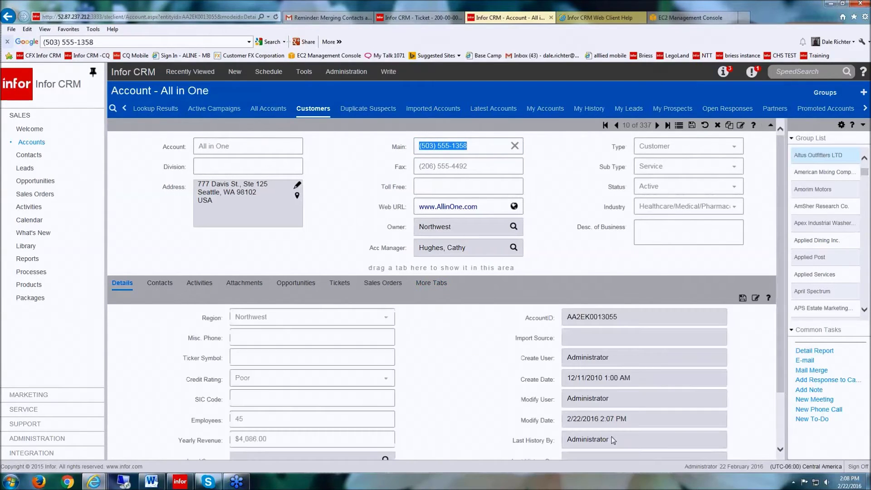
double_click(238, 415)
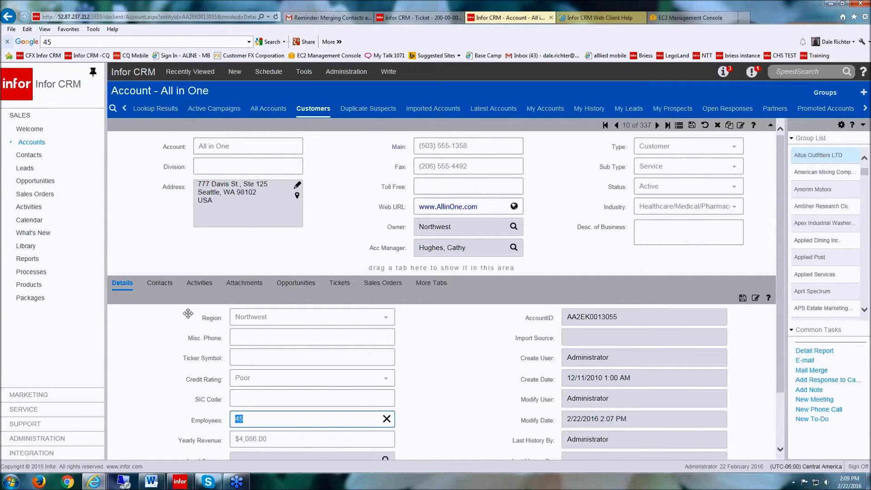
left_click(160, 283)
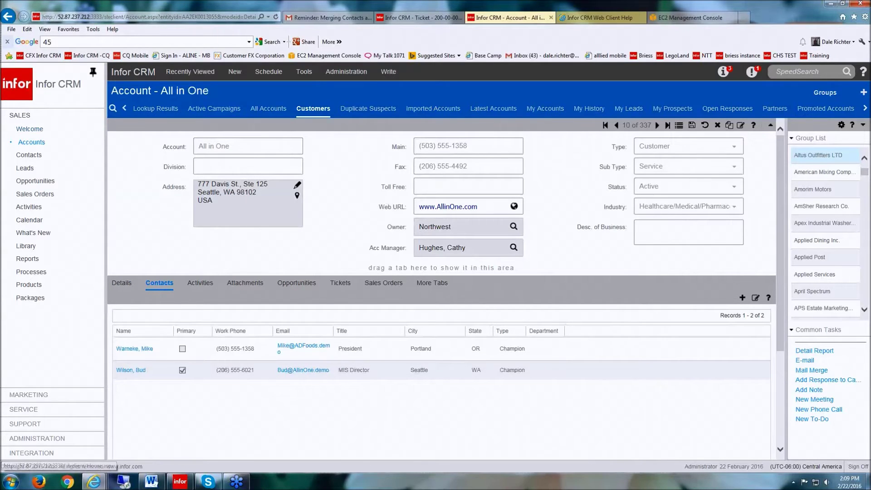
left_click(29, 155)
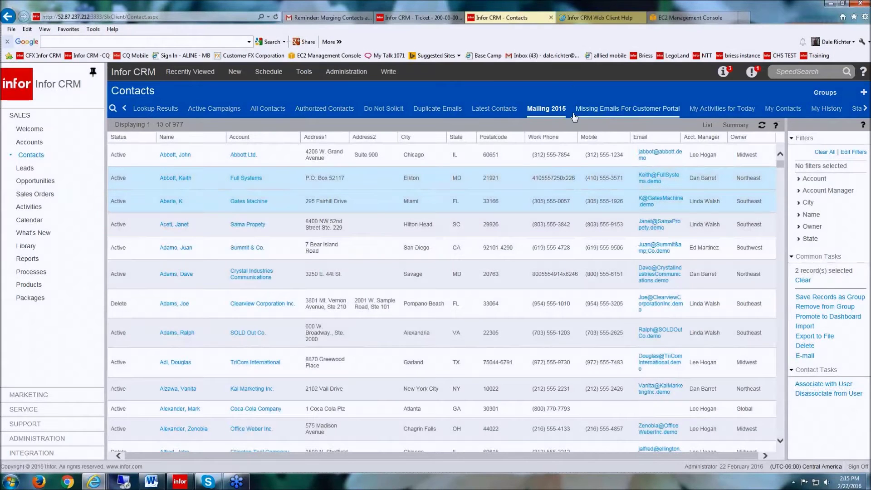
Launch Remote Desktop Connection and enter the server address 52.87.237.212.
left_click(10, 481)
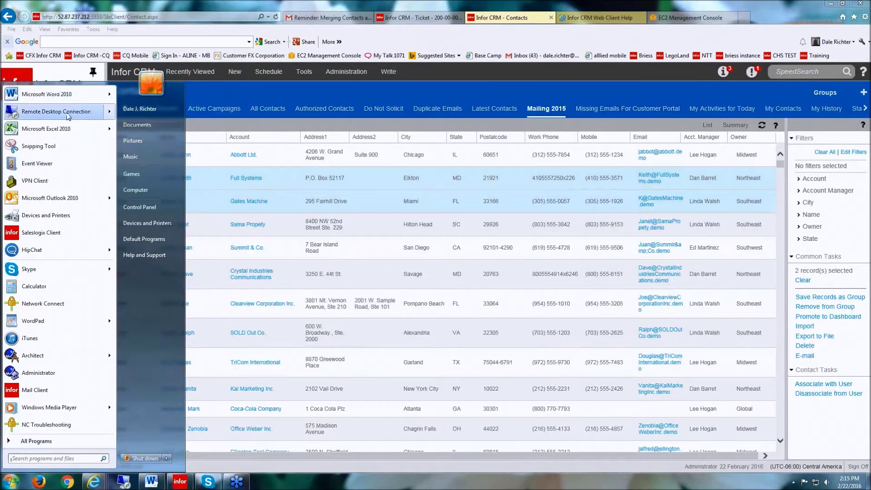
mouse_move(68, 117)
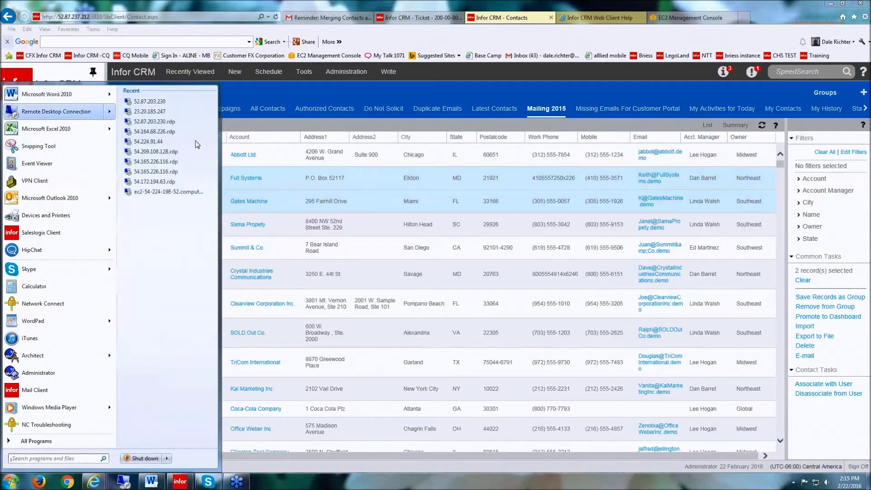
left_click(39, 112)
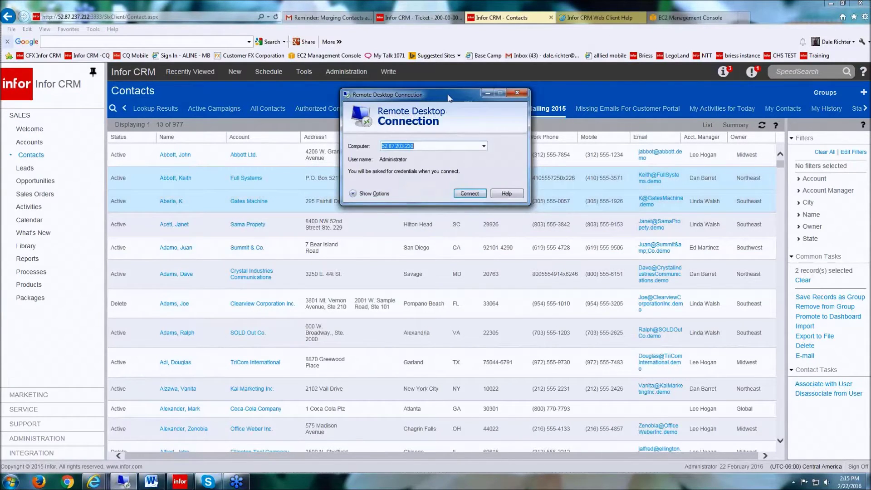
left_click_drag(449, 90, 494, 166)
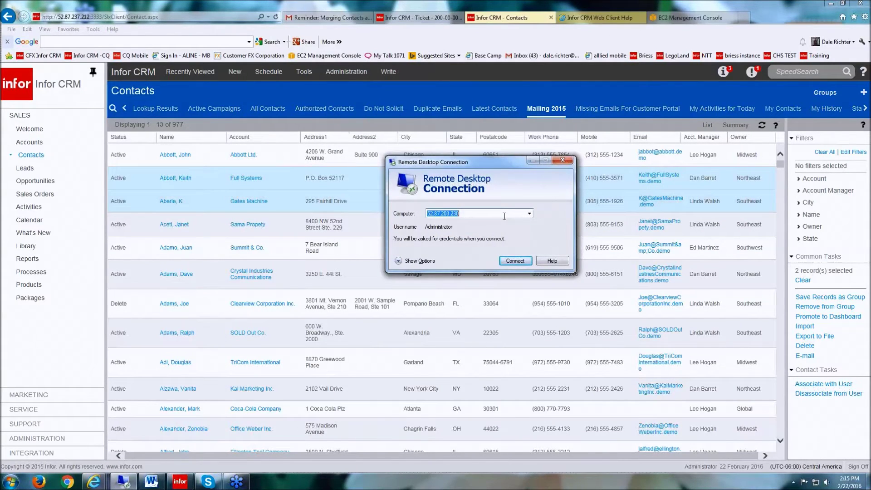
type("52.87")
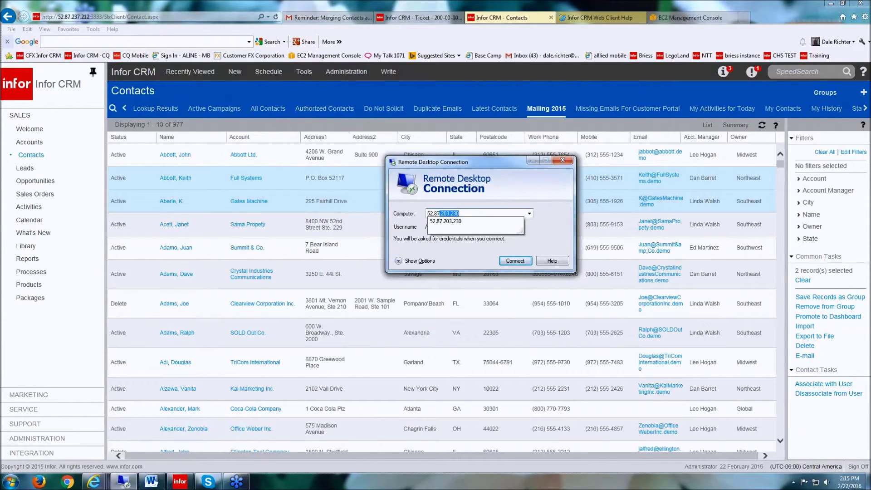
type(".237.212")
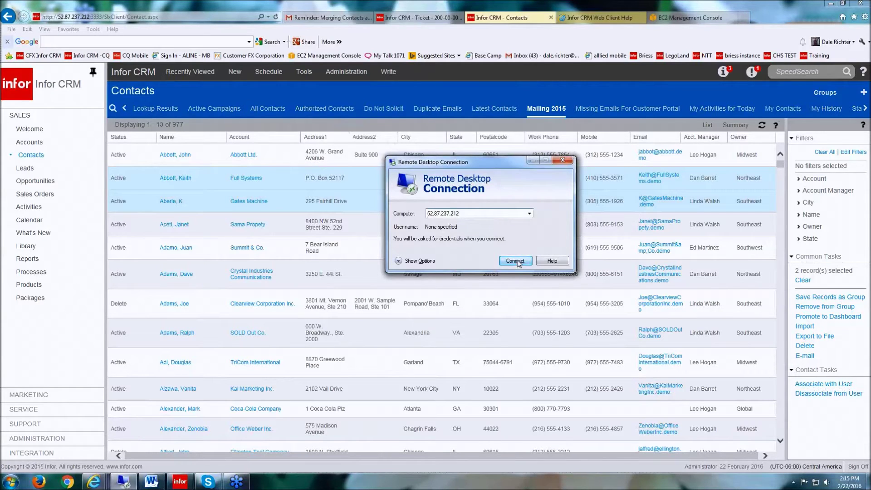
Connect, trust the remote computer, and sign in with a different account's credentials.
left_click(519, 262)
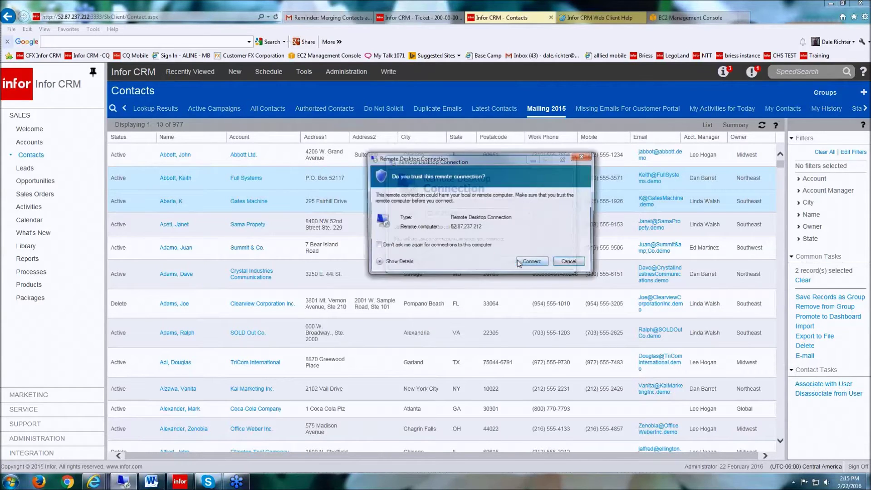
left_click(522, 264)
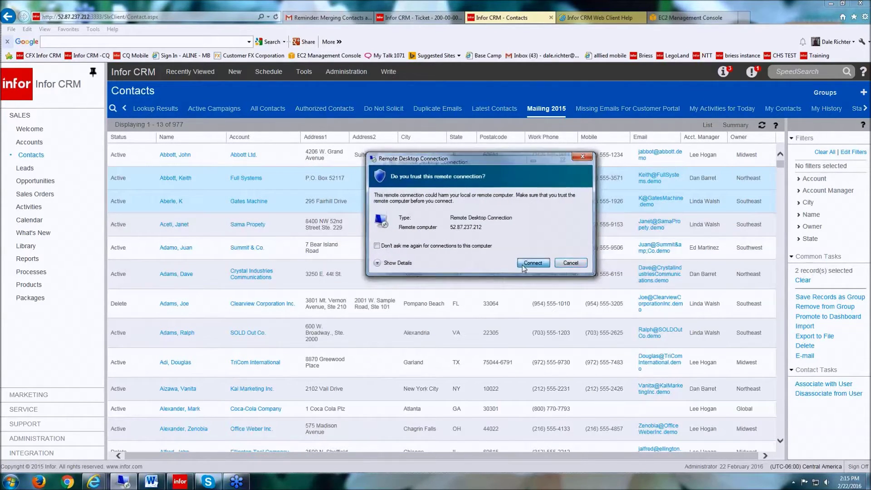
left_click(467, 220)
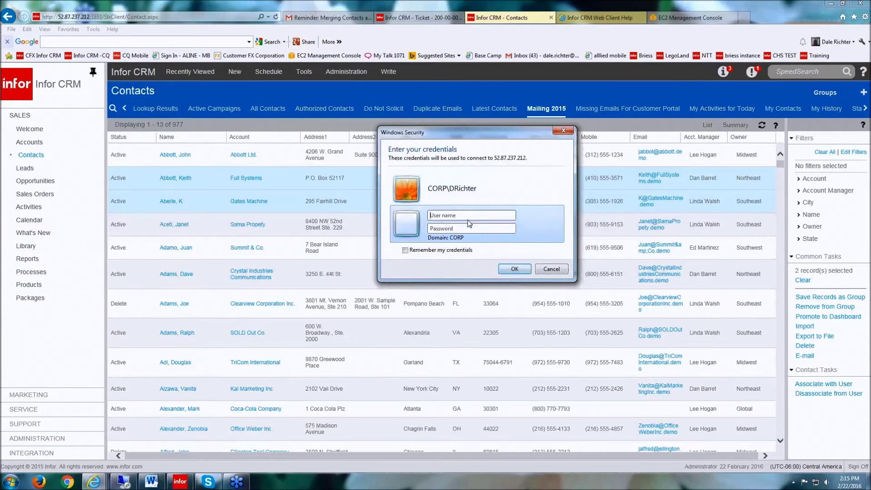
type("AS")
type("i")
key("Return")
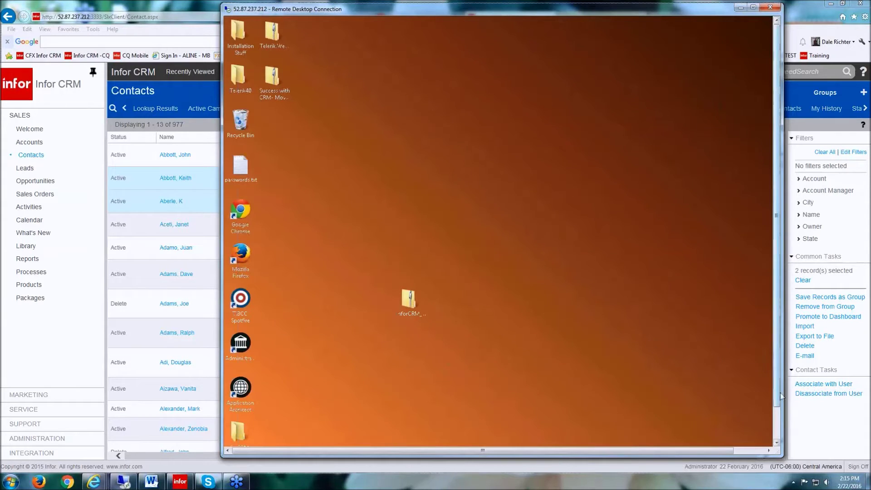
On the remote Start screen, scroll to the Infor tiles and launch Saleslogix Client.
left_click_drag(779, 404, 787, 434)
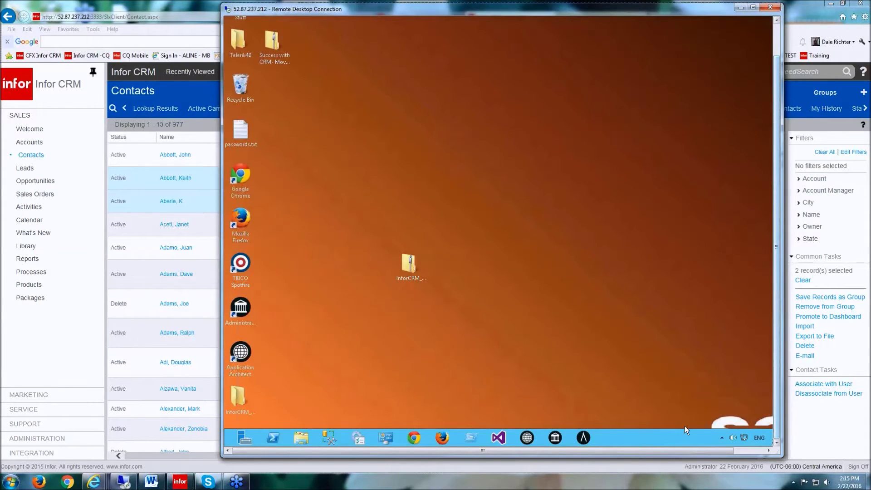
mouse_move(227, 438)
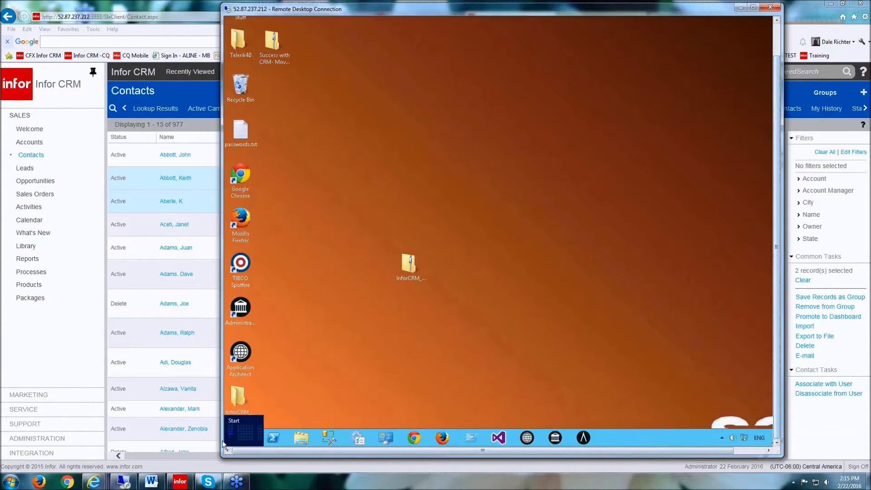
left_click(227, 436)
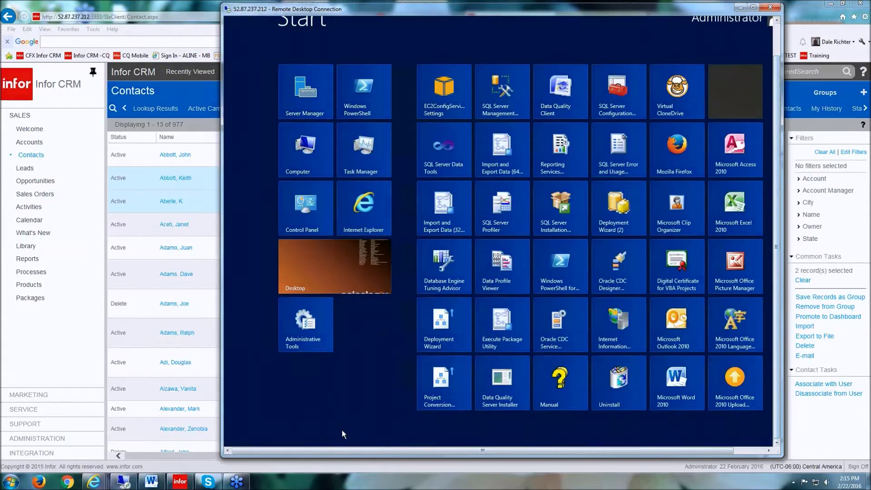
left_click(673, 441)
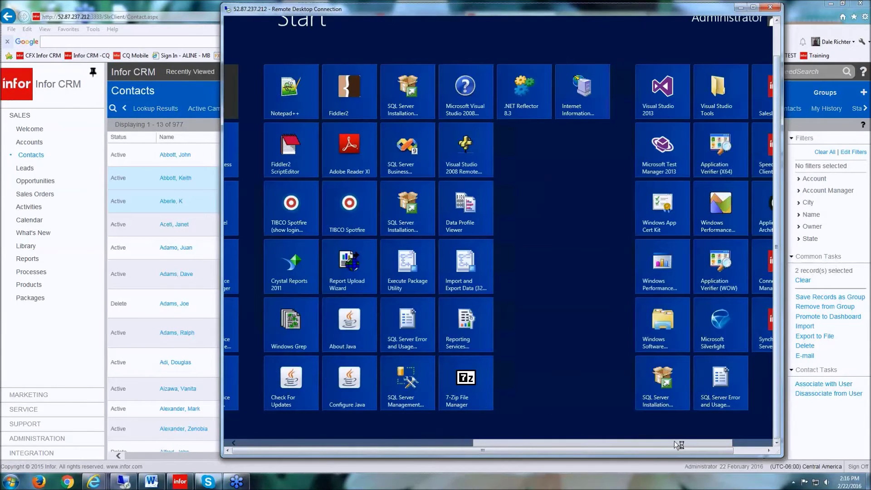
left_click(749, 442)
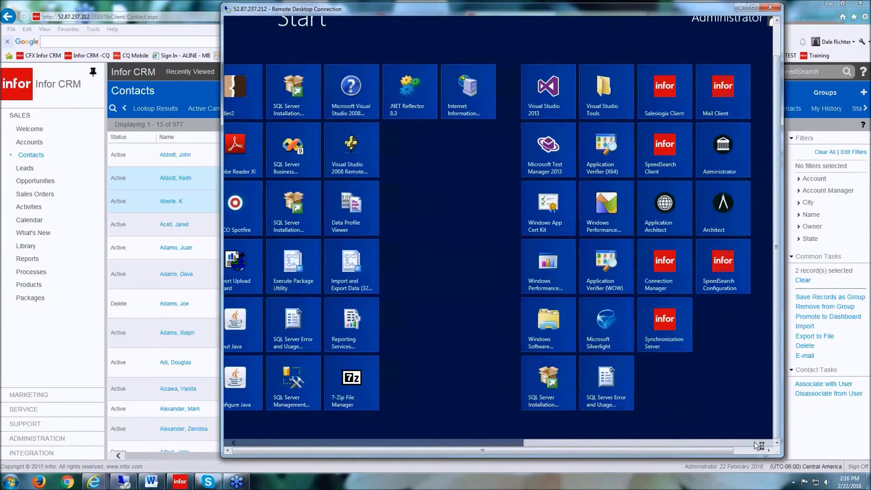
left_click(664, 92)
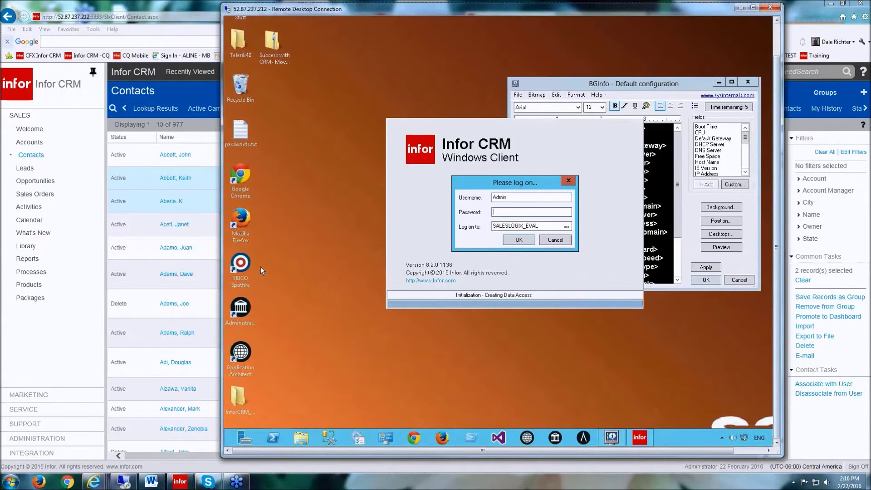
Log on to the CRM database and select the two duplicate contacts in the Contacts grid.
left_click(518, 239)
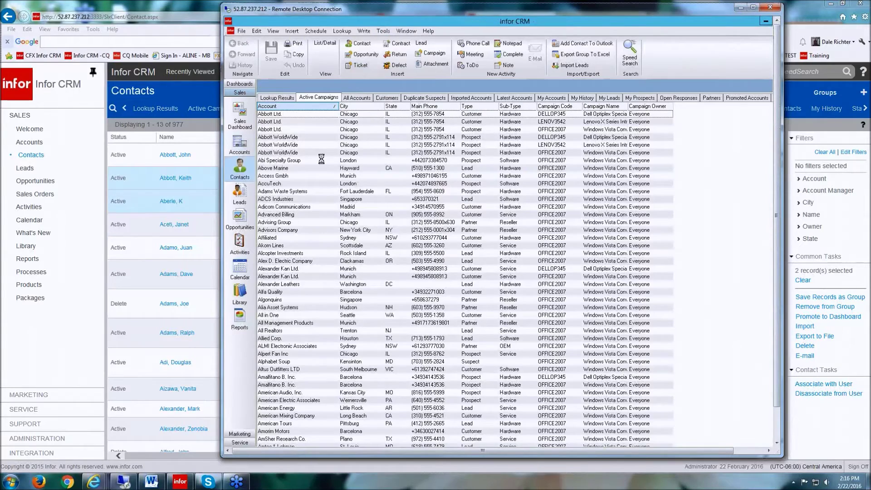
left_click(363, 169)
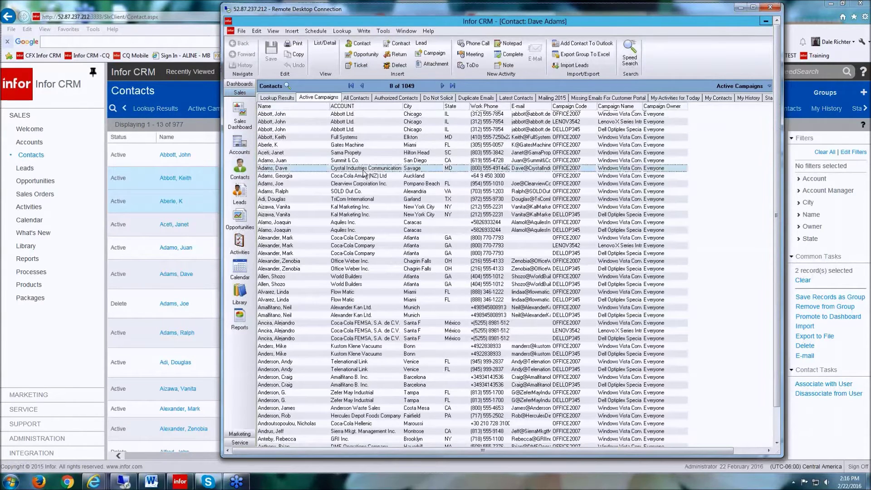
left_click(378, 177)
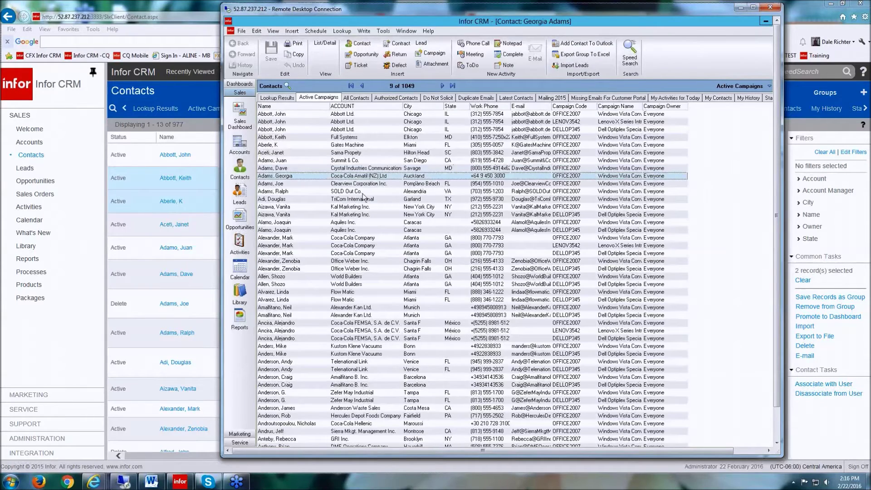
Choose Merge Records from the right-click menu of the two selected contacts.
right_click(359, 170)
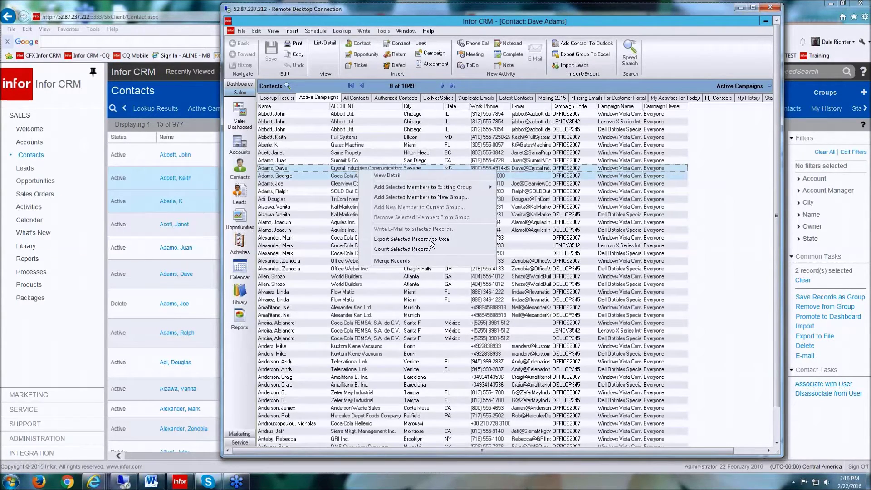
left_click(413, 262)
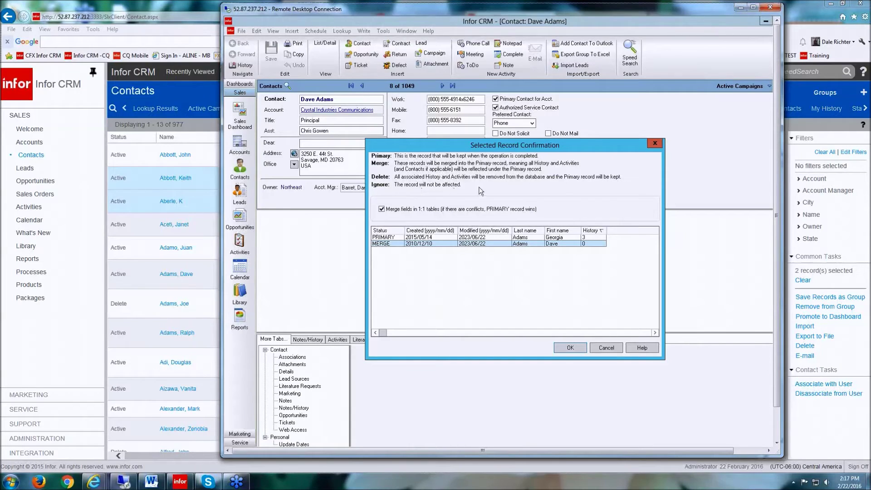
Review the PRIMARY and MERGE rows, leave the primary's status unchanged, and confirm the merge.
left_click(431, 238)
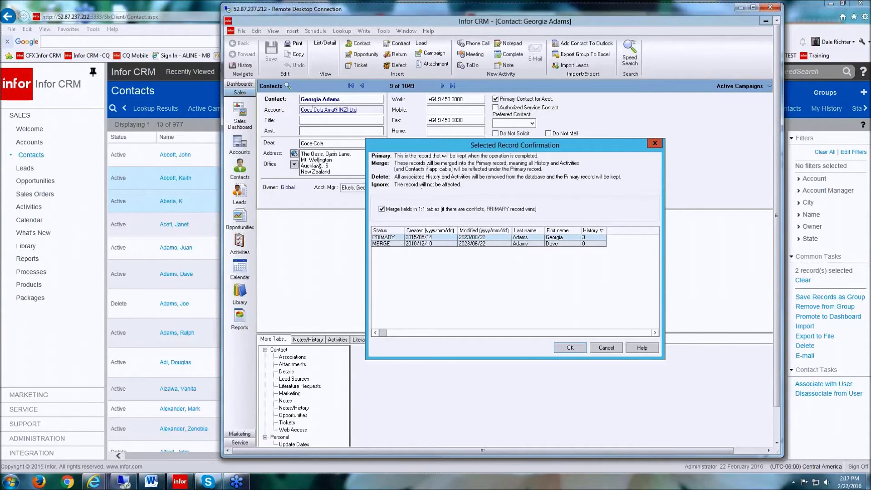
left_click(384, 243)
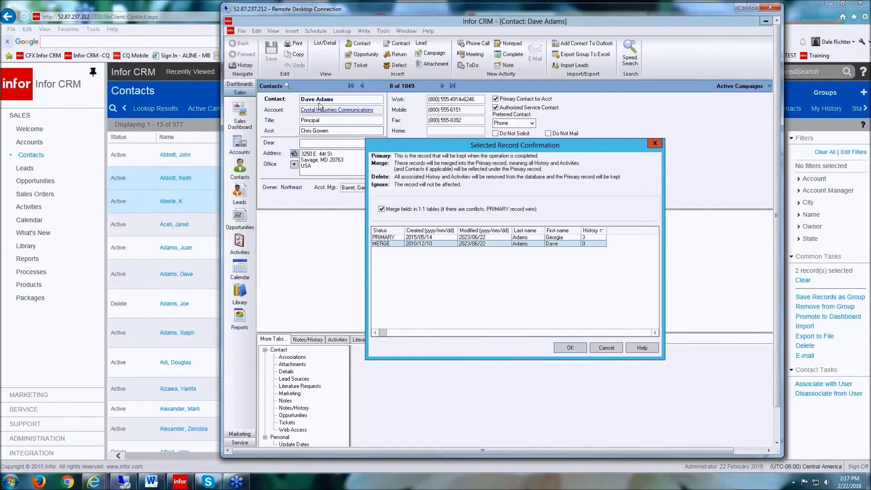
double_click(390, 237)
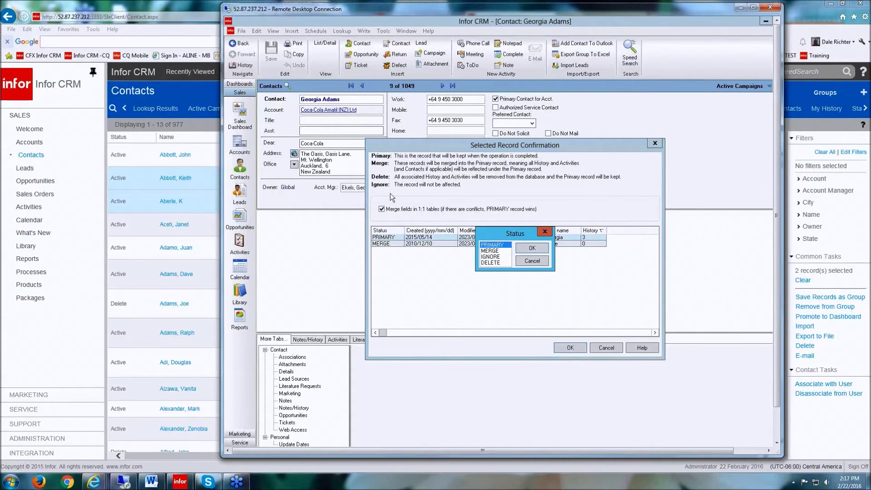
left_click(535, 261)
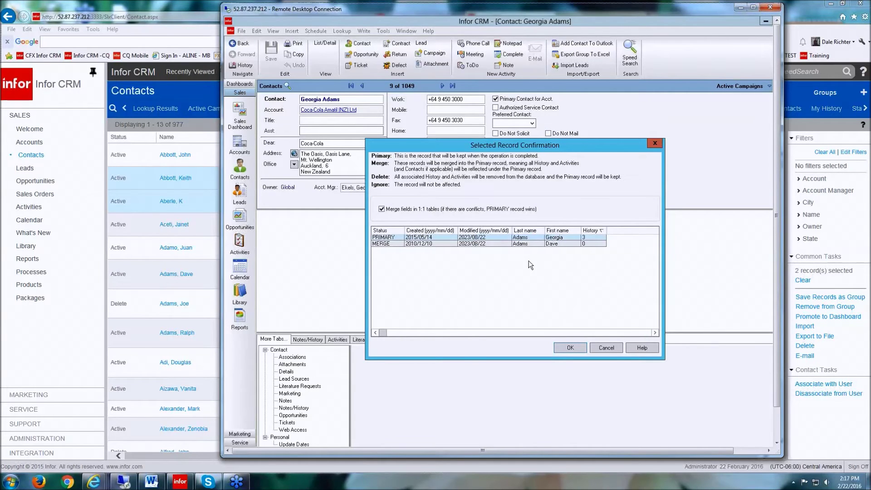
left_click(387, 243)
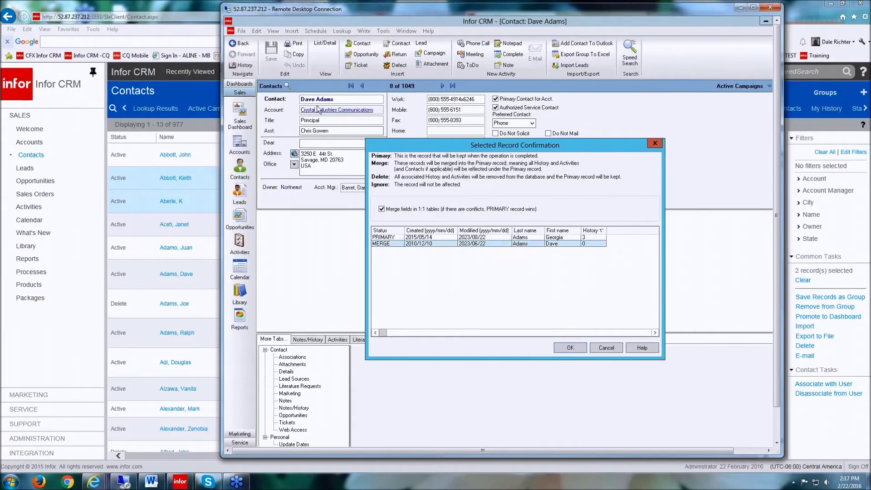
left_click(394, 237, "ctrl")
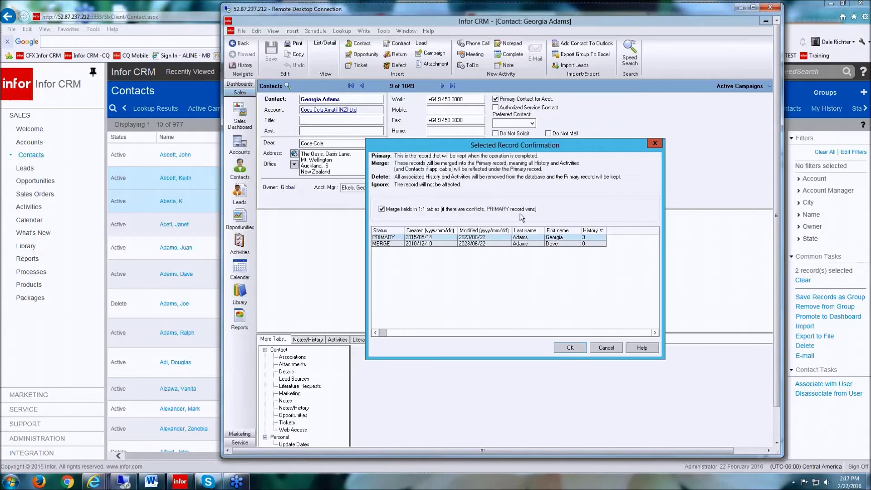
left_click_drag(516, 143, 504, 237)
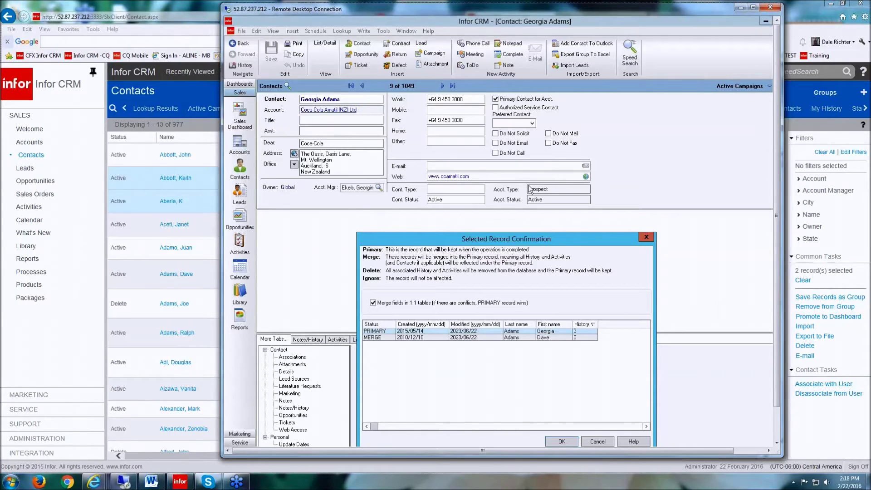
left_click_drag(506, 242, 501, 133)
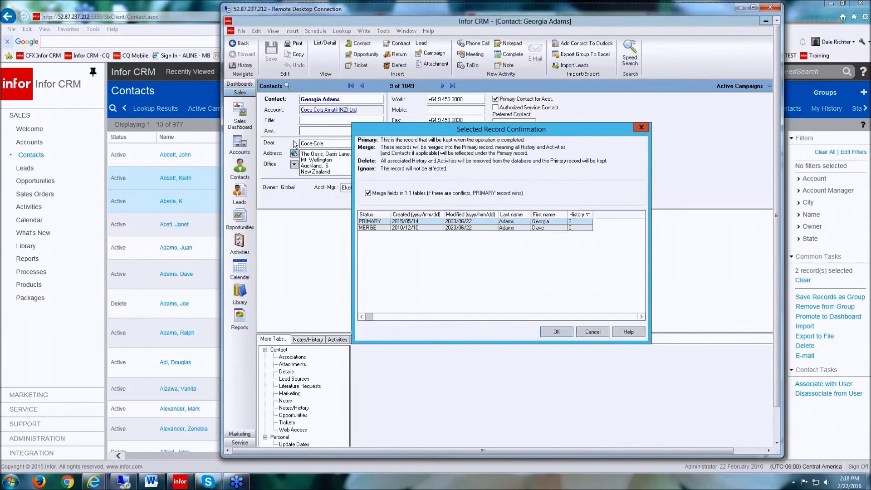
left_click(565, 330)
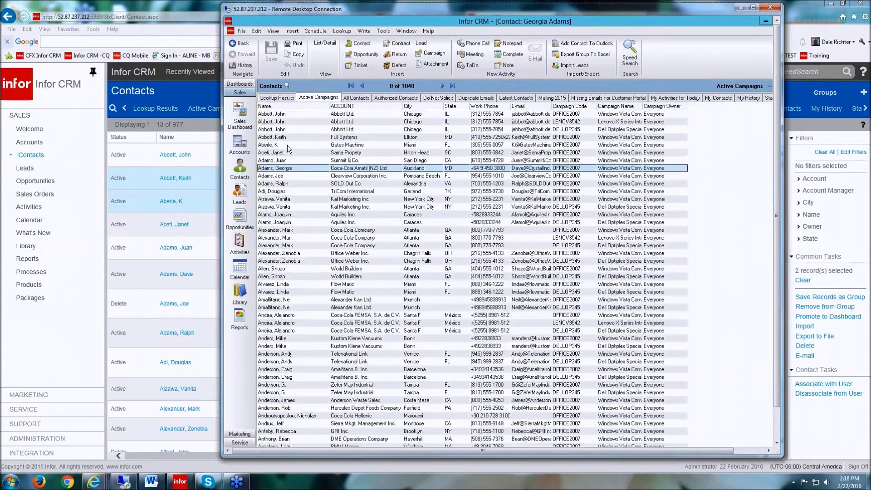
Open the surviving merged contact's detail view and inspect its Mobile number.
double_click(302, 167)
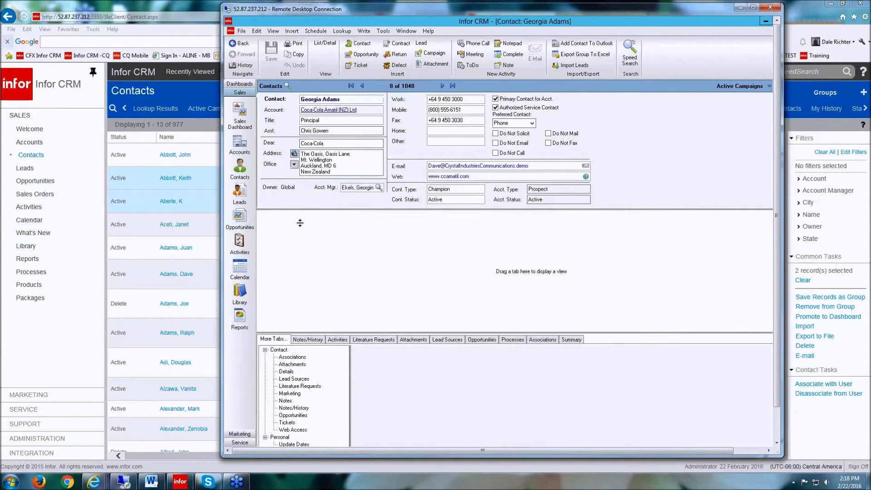
left_click_drag(459, 109, 414, 113)
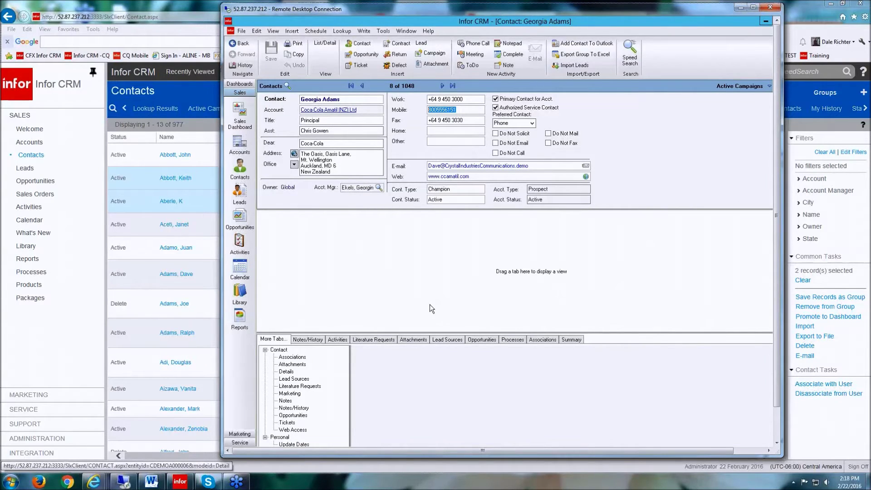
Start Check for Duplicates on contacts, searching all records across the entire database.
left_click(383, 31)
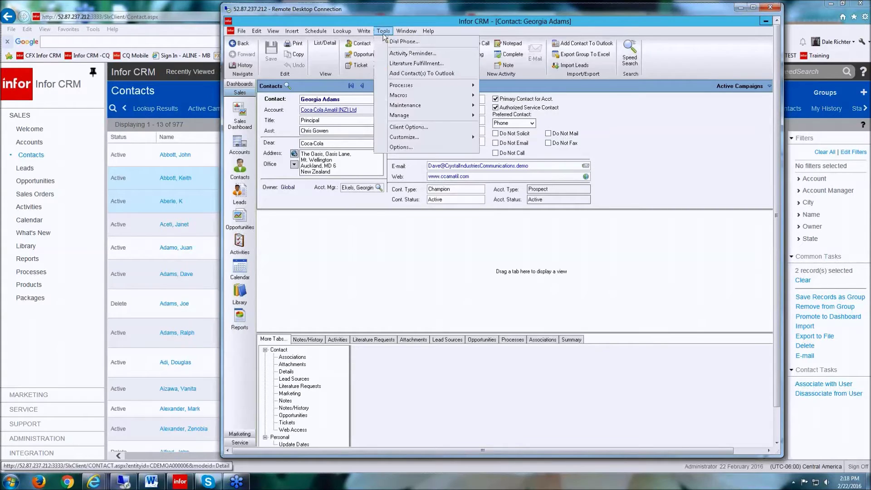
mouse_move(424, 116)
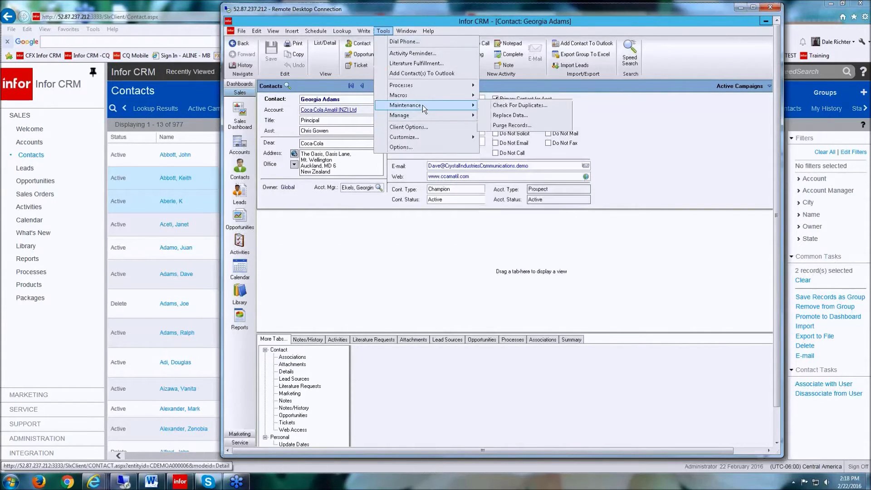
left_click(532, 107)
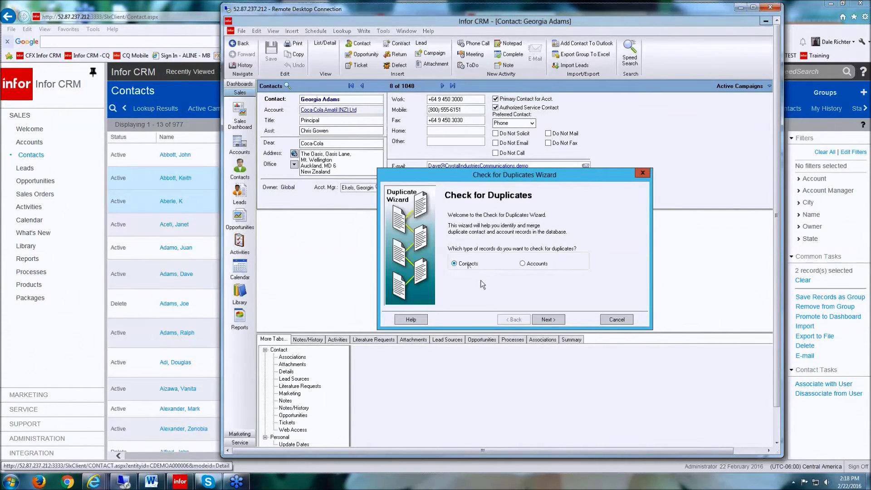
left_click(548, 320)
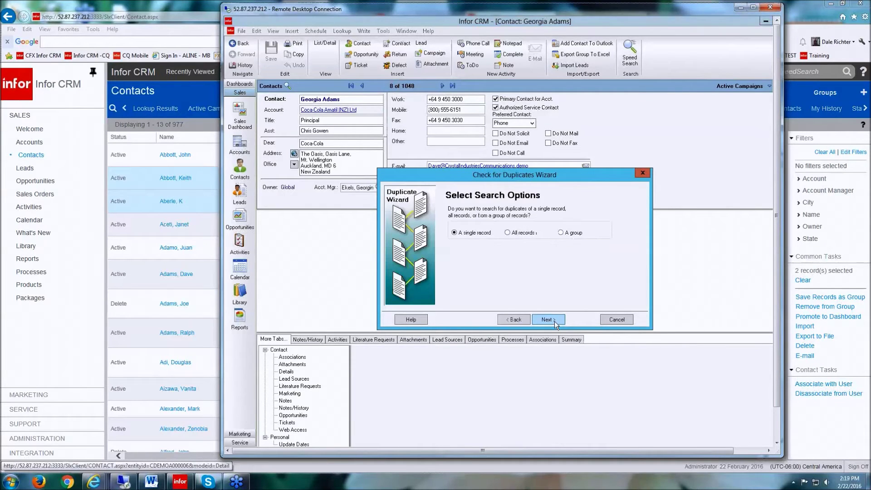
left_click(508, 233)
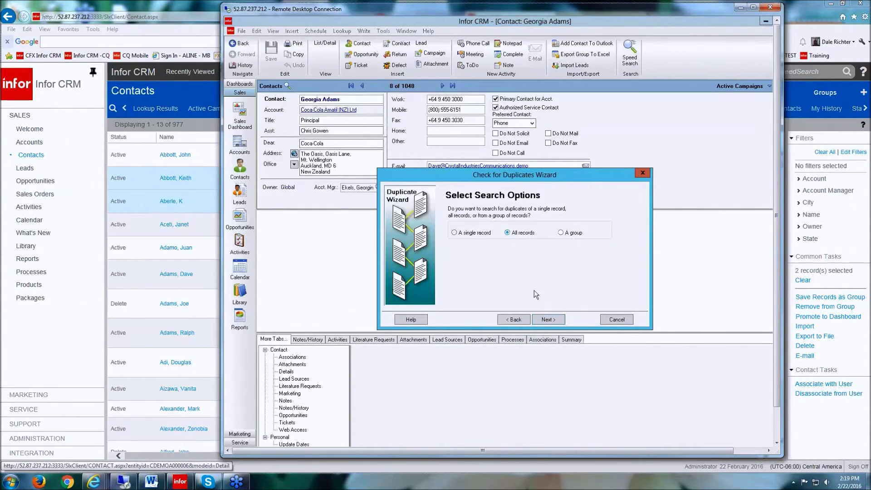
left_click(547, 320)
left_click(528, 237)
left_click(554, 319)
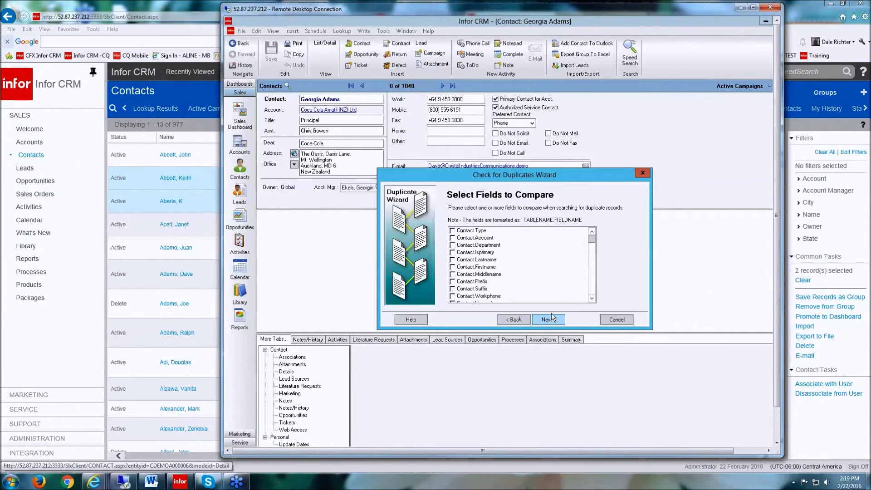
Compare by Contact.Firstname and review the default behaviour choices, including MOST HISTORY.
left_click(456, 266)
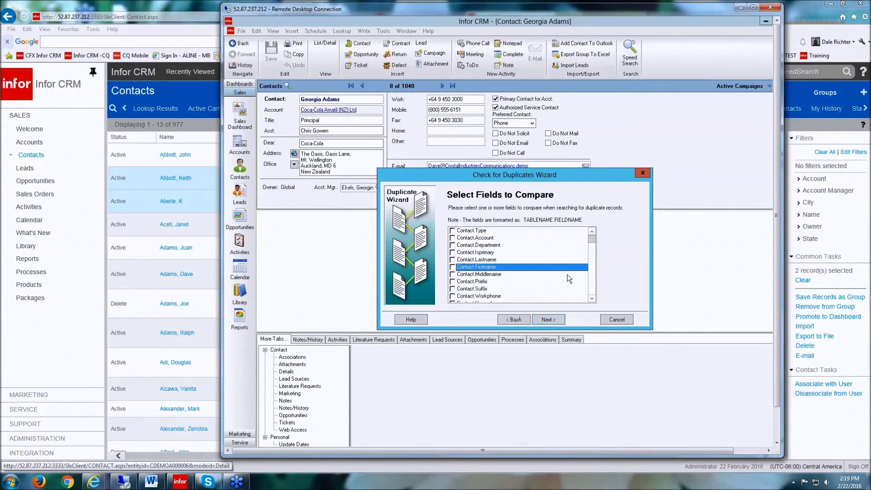
left_click(452, 267)
left_click(547, 318)
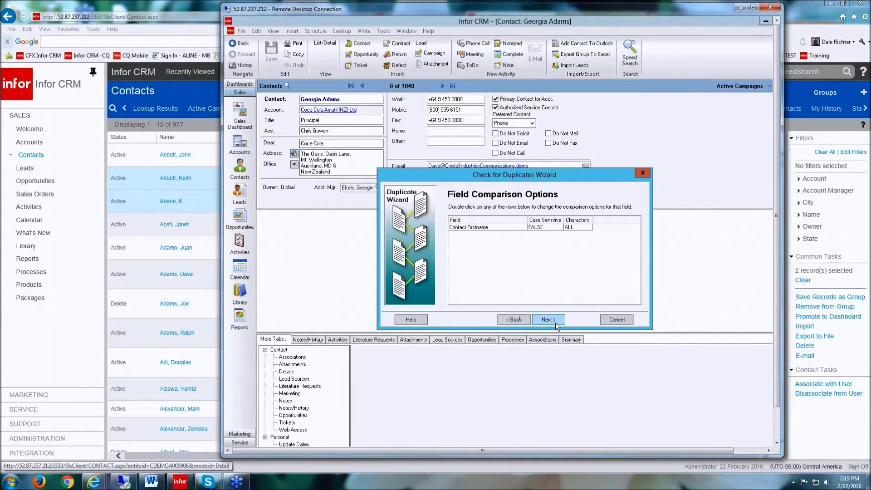
left_click(553, 321)
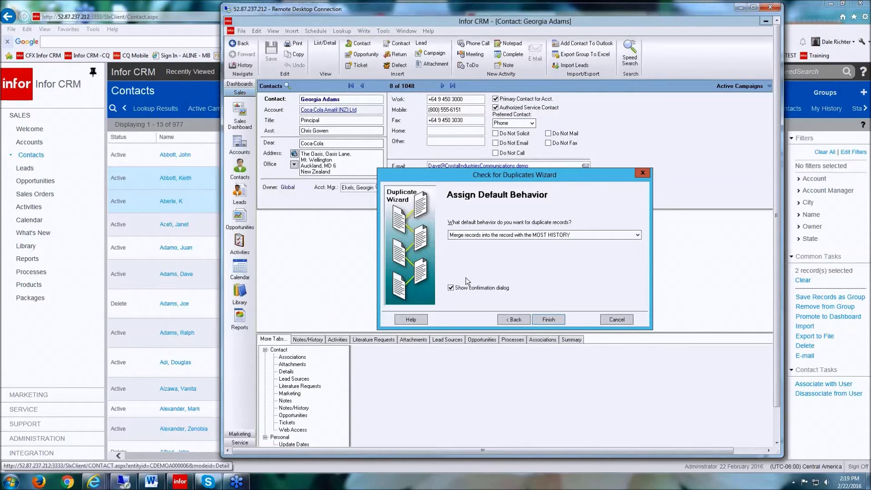
left_click(637, 234)
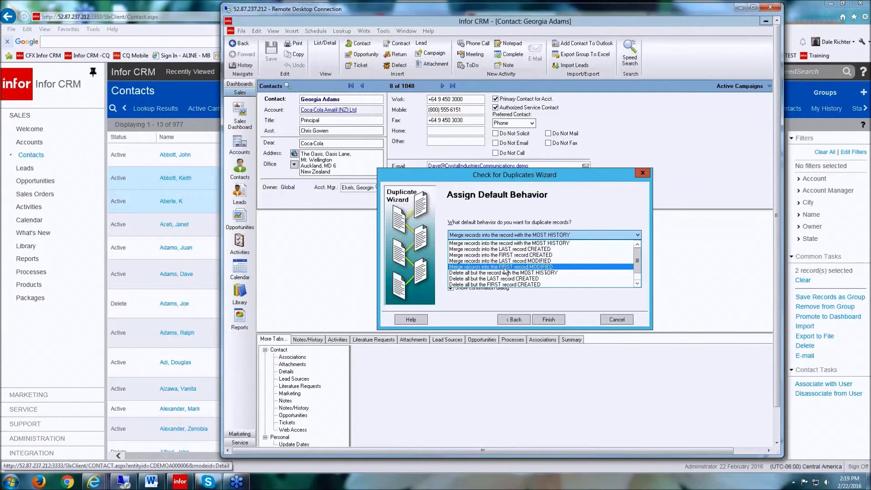
left_click(638, 283)
left_click(637, 284)
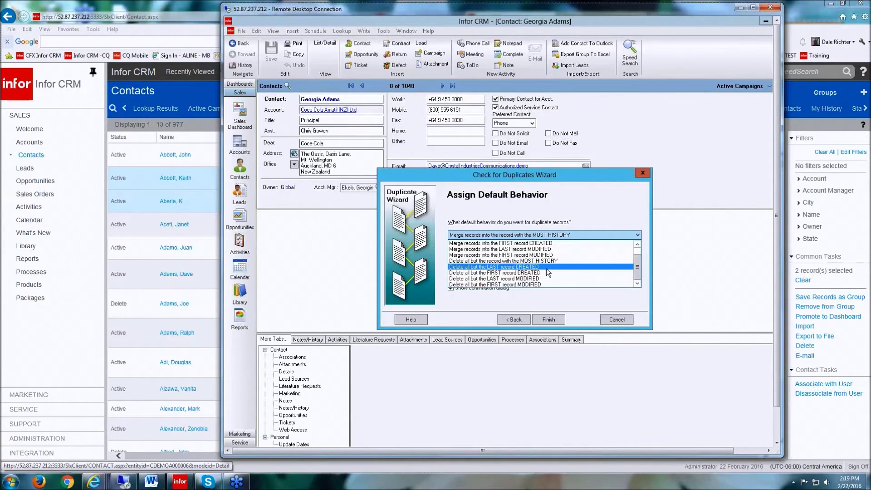
scroll(637, 270, "up", 1)
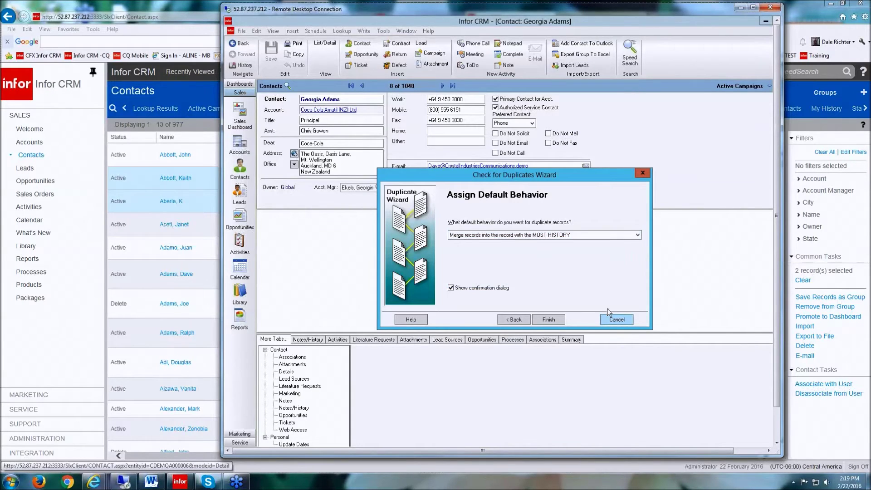
Cancel the wizard, switch Contacts to List view, and select the first contact.
left_click(622, 322)
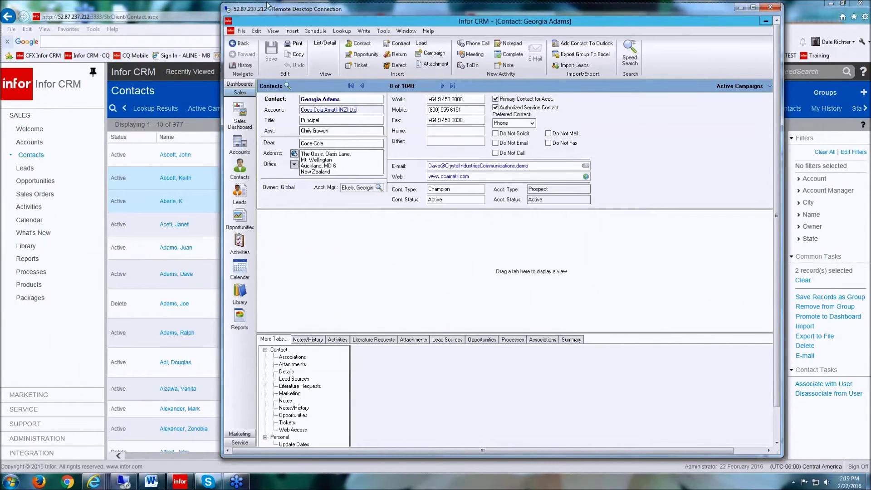
left_click(321, 42)
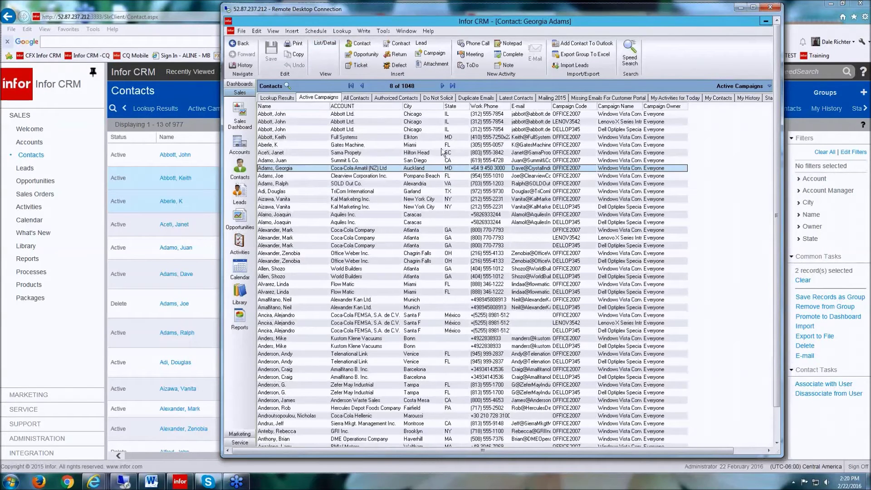
left_click(480, 114)
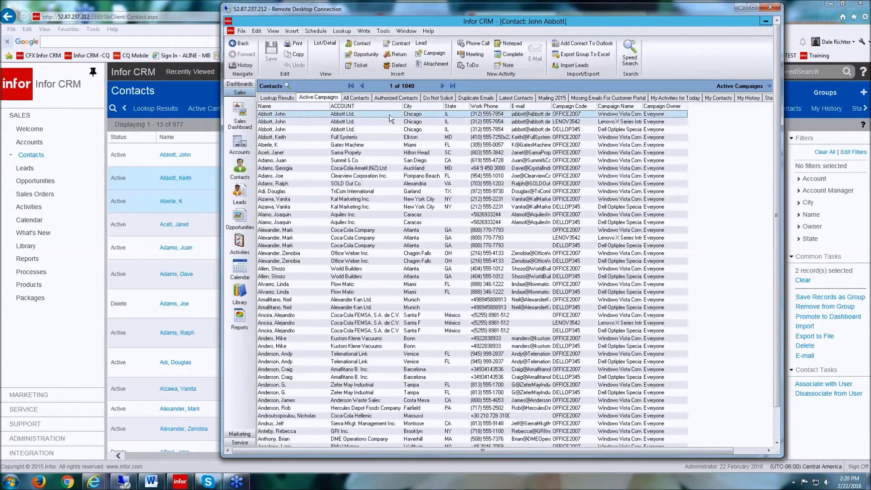
Rerun Check for Duplicates on all contact records comparing Contact.Firstname, up to Assign Default Behavior.
left_click(383, 31)
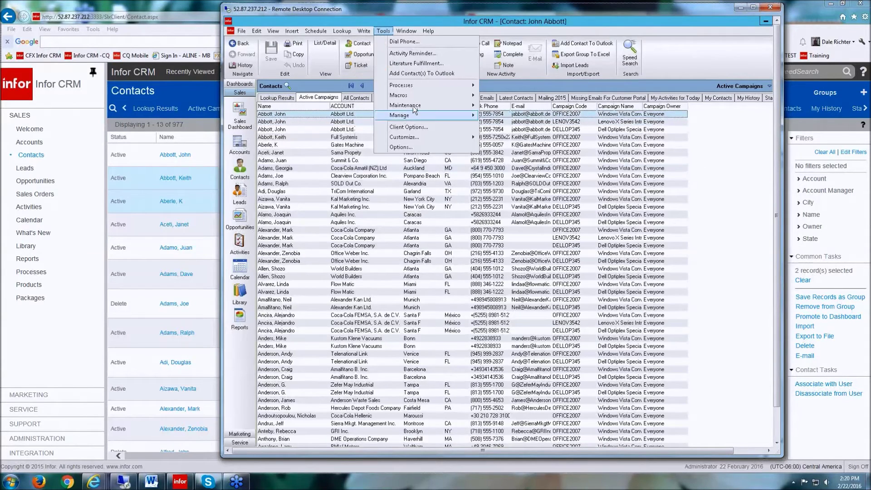
mouse_move(413, 105)
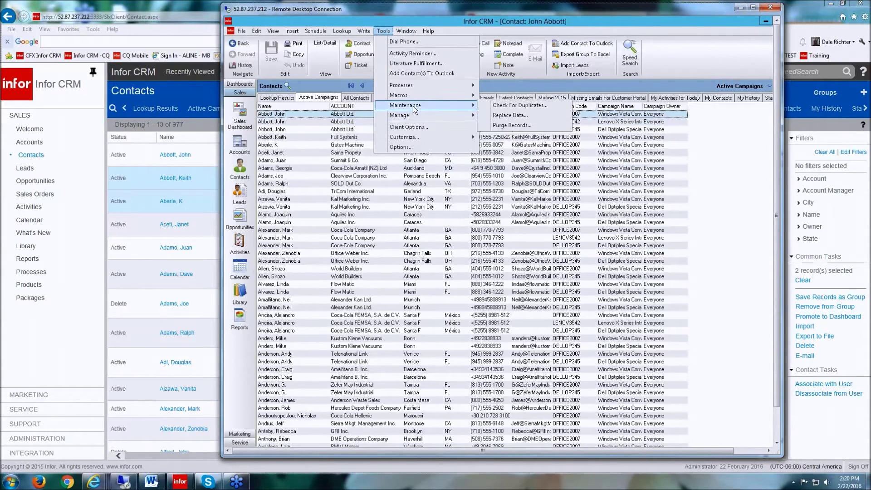
left_click(529, 106)
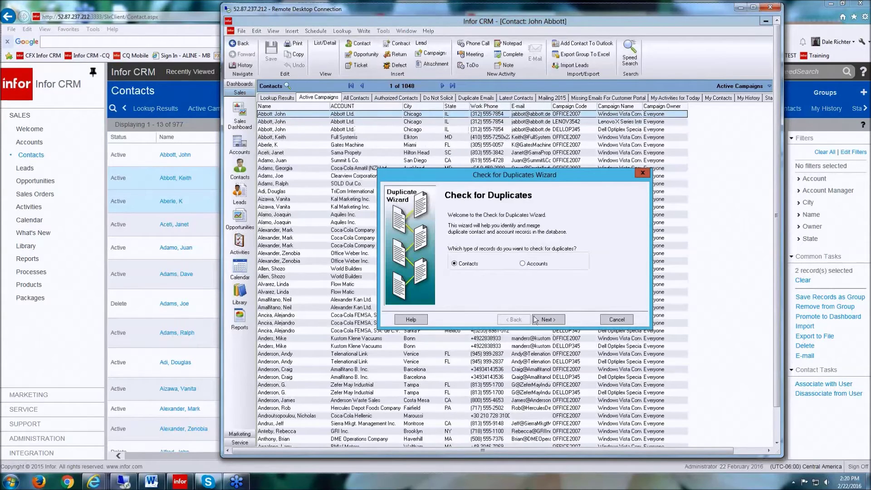
left_click(548, 319)
left_click(507, 232)
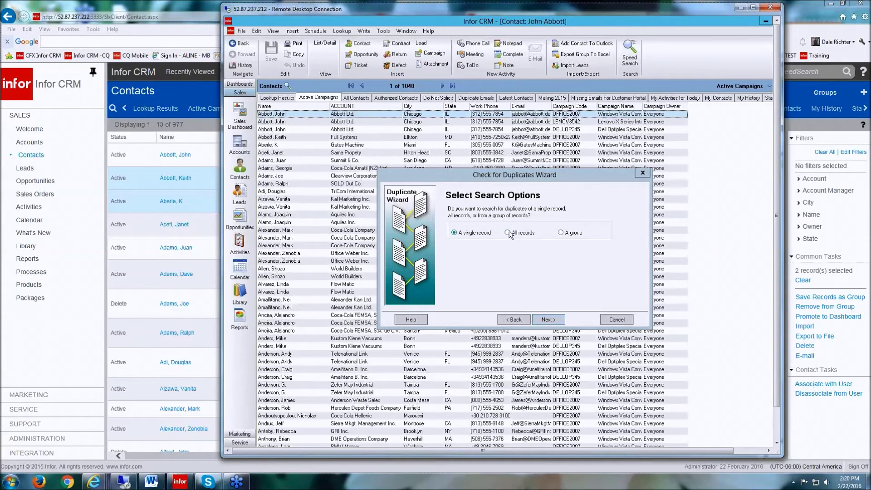
left_click(558, 317)
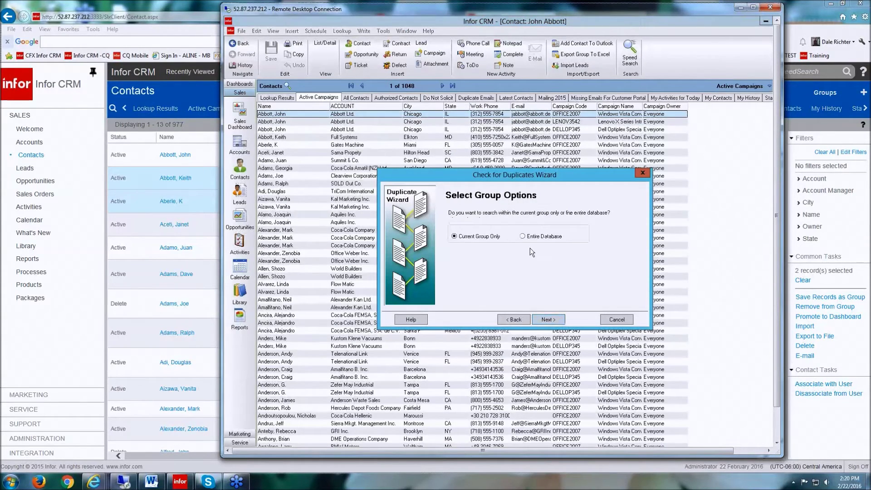
left_click(548, 319)
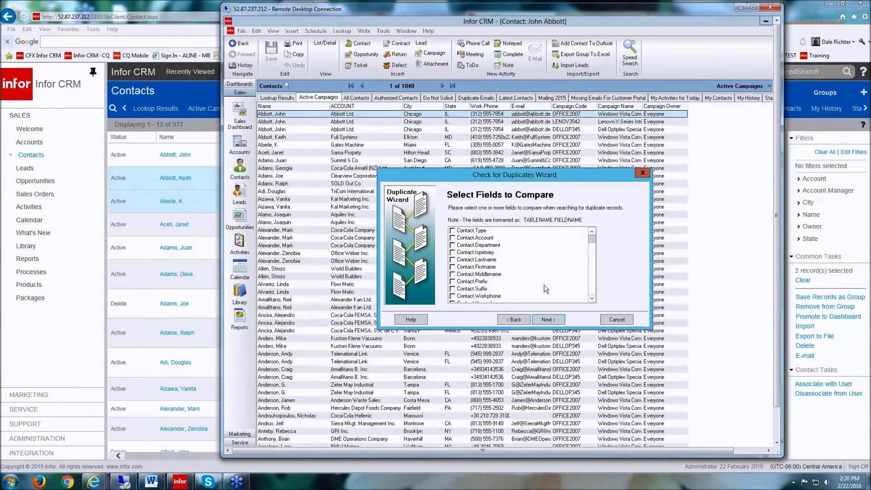
left_click(452, 267)
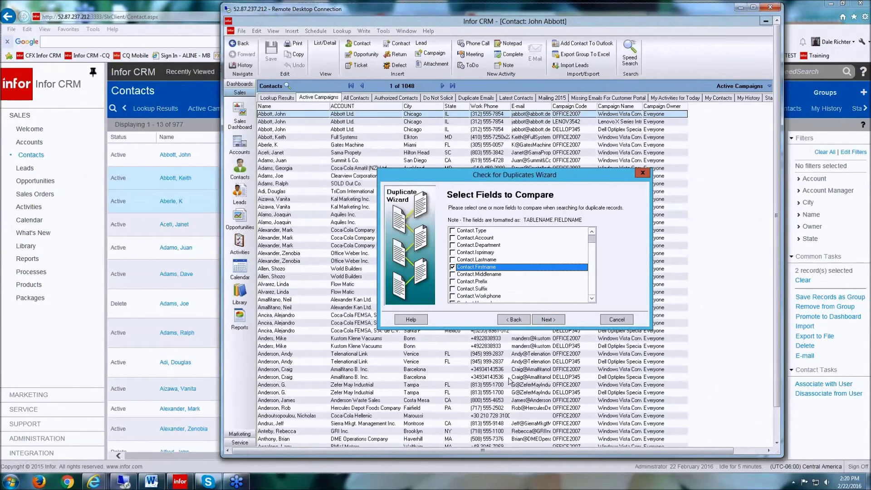
left_click(543, 322)
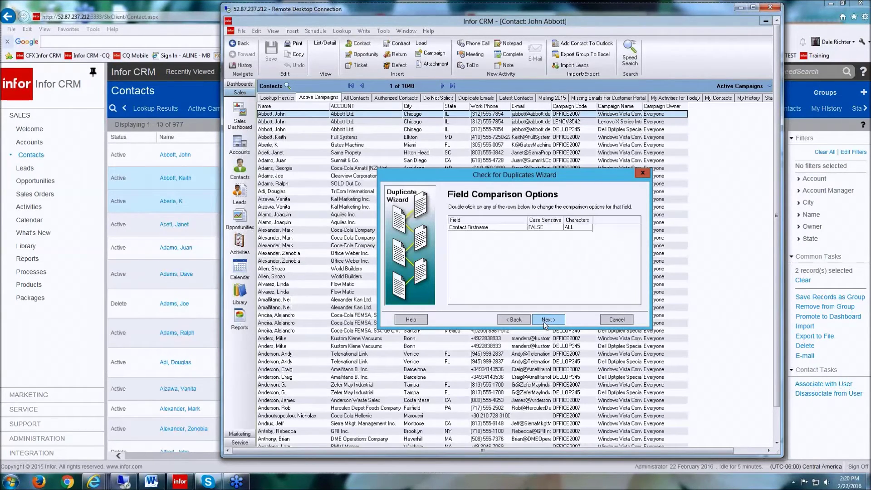
left_click(544, 322)
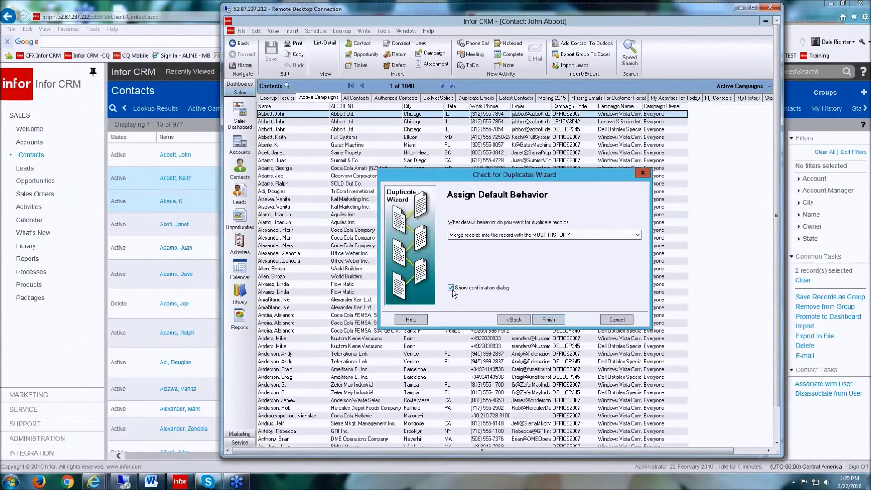
Run the duplicate check and review the PRIMARY and MERGE rows of the first set.
left_click(549, 319)
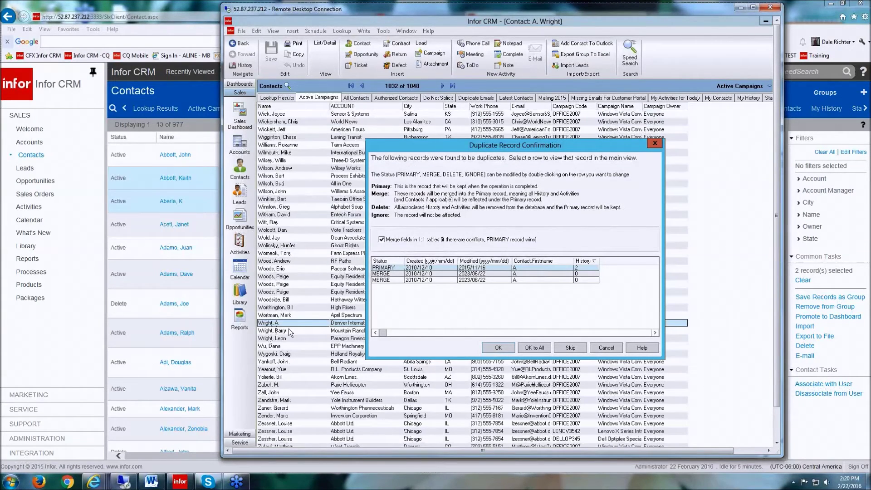
left_click(432, 274)
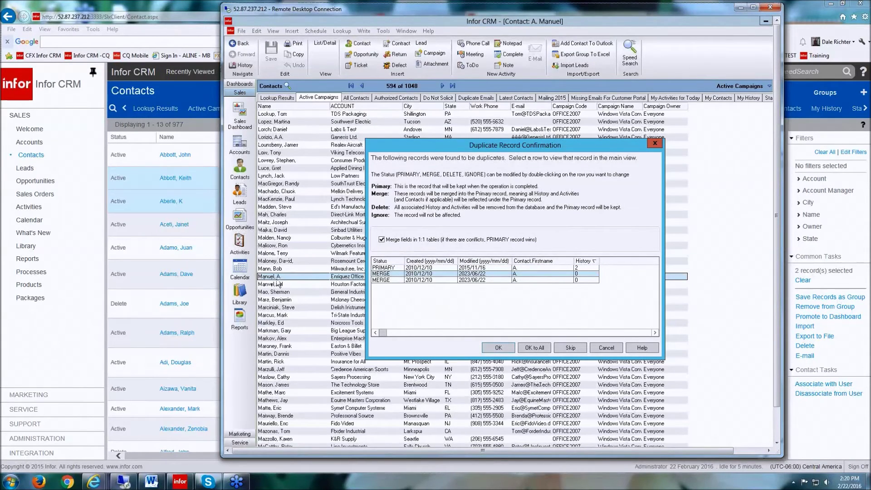
left_click(416, 279)
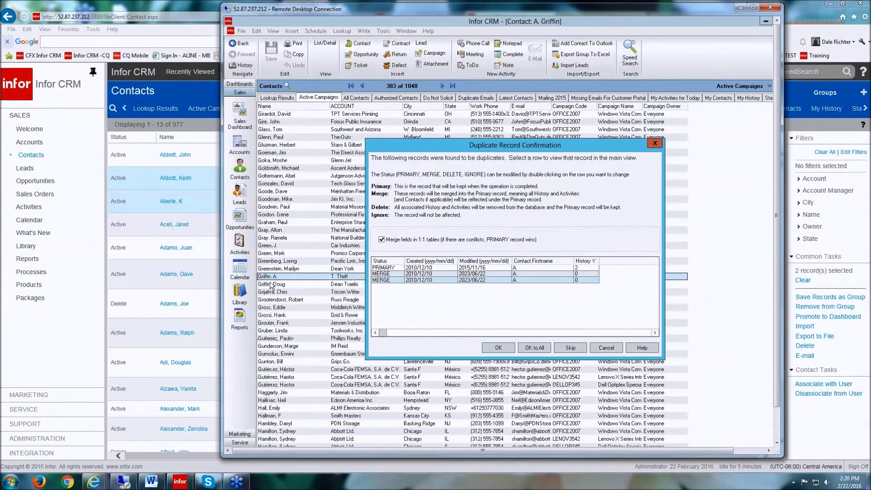
left_click(443, 268)
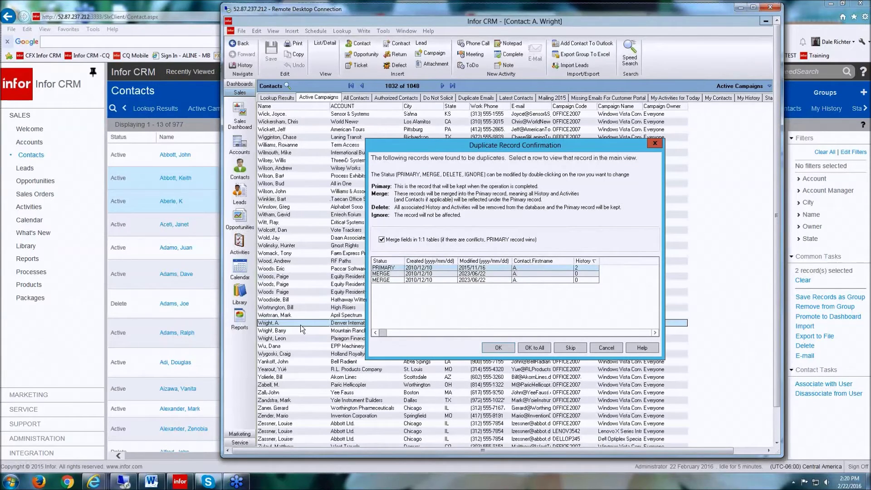
left_click(434, 274)
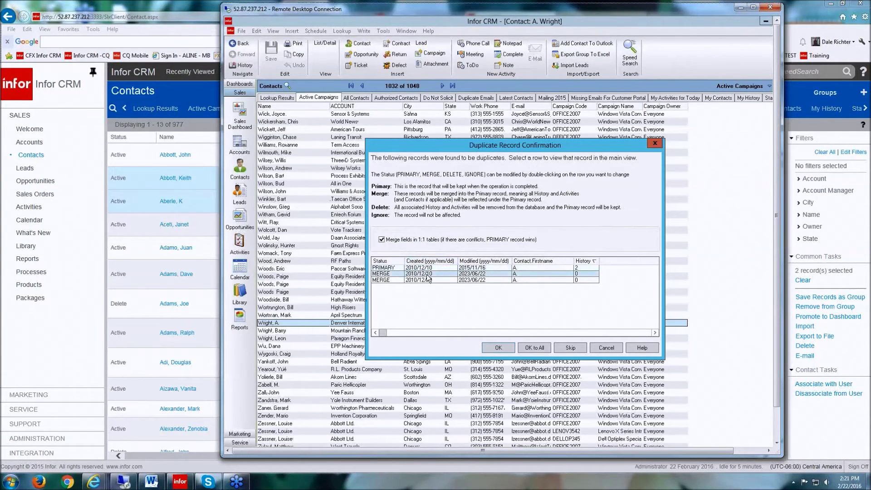
left_click(393, 280)
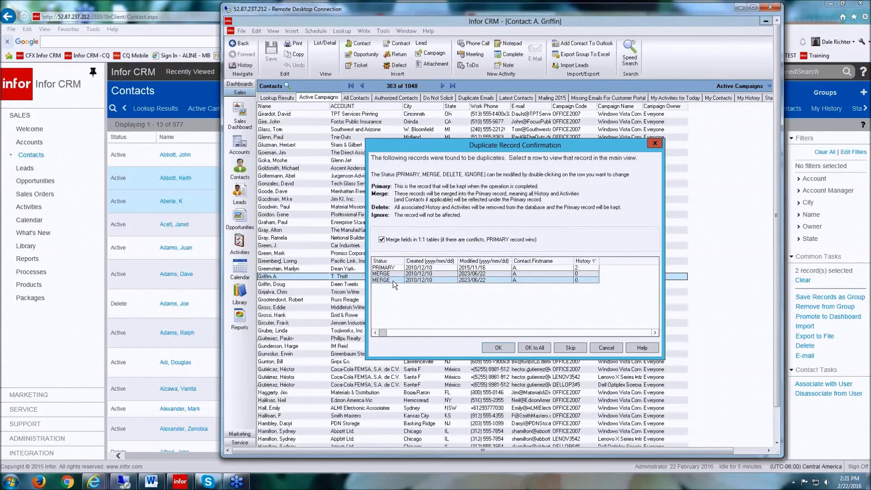
Set the third duplicate's Status to IGNORE.
double_click(392, 281)
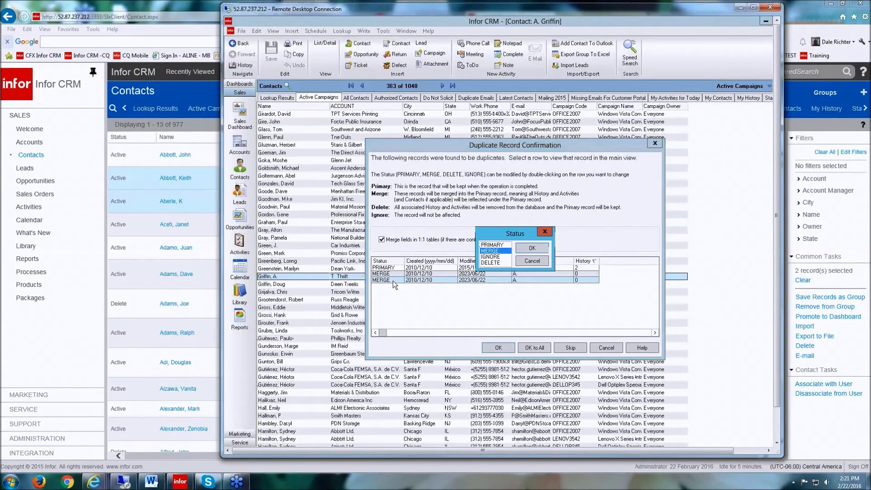
left_click(495, 256)
left_click(539, 248)
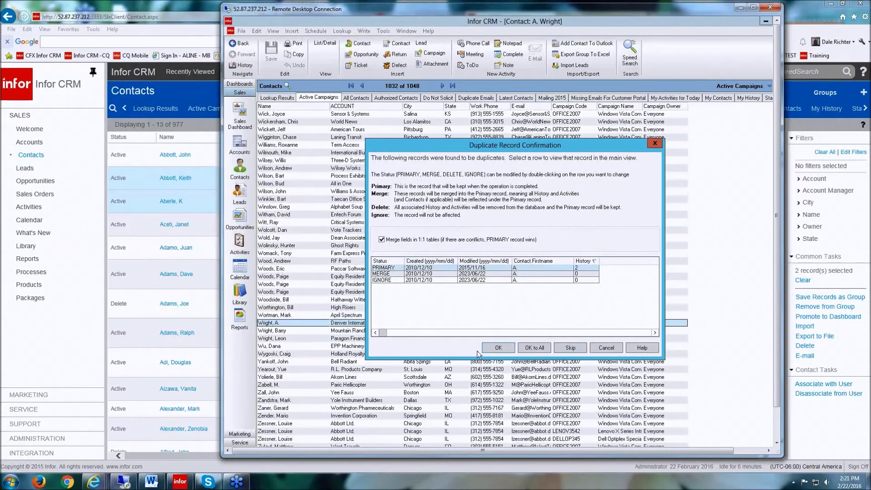
Merge the 'A.' duplicate set and skip the following set.
left_click(499, 348)
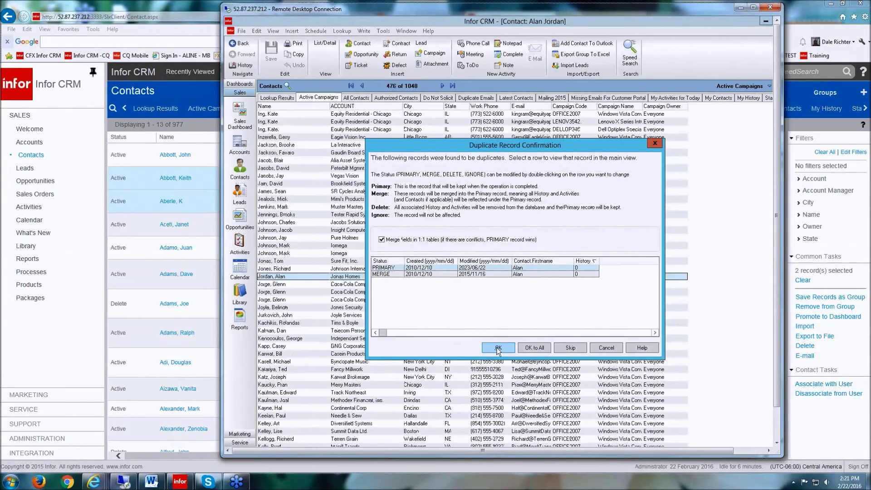
left_click(385, 275)
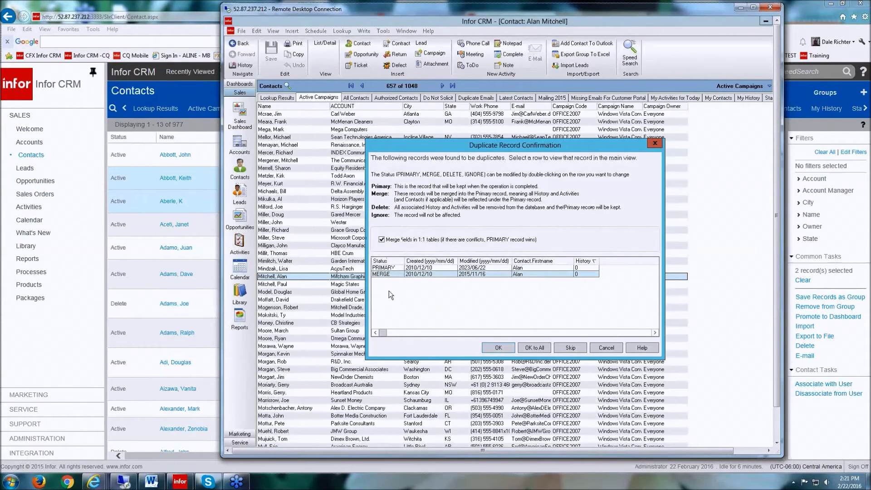
left_click(571, 350)
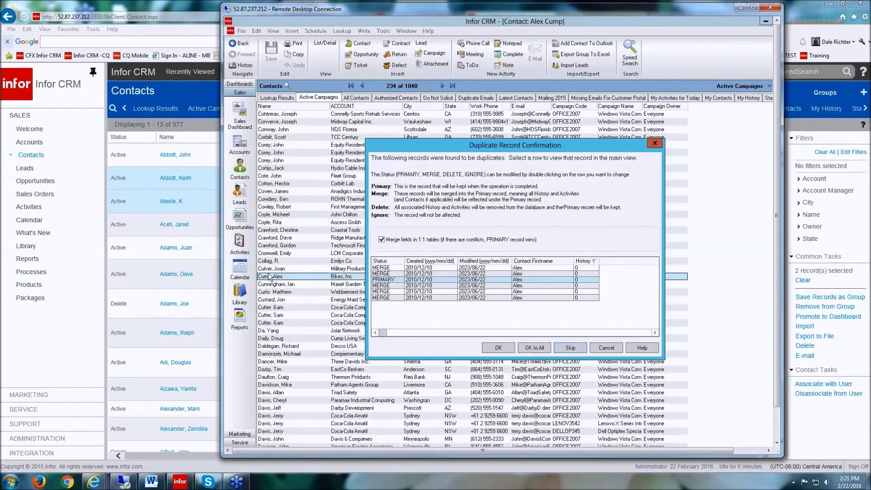
Review each contact in the next duplicate set, keep its status as MERGE, and skip it.
left_click(391, 268)
left_click(391, 273)
left_click(393, 280)
left_click(393, 285)
left_click(392, 291)
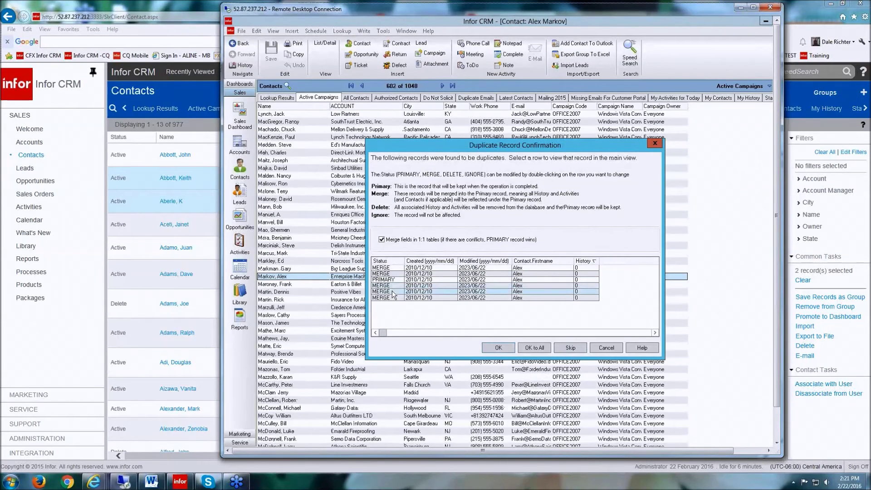
left_click(392, 296)
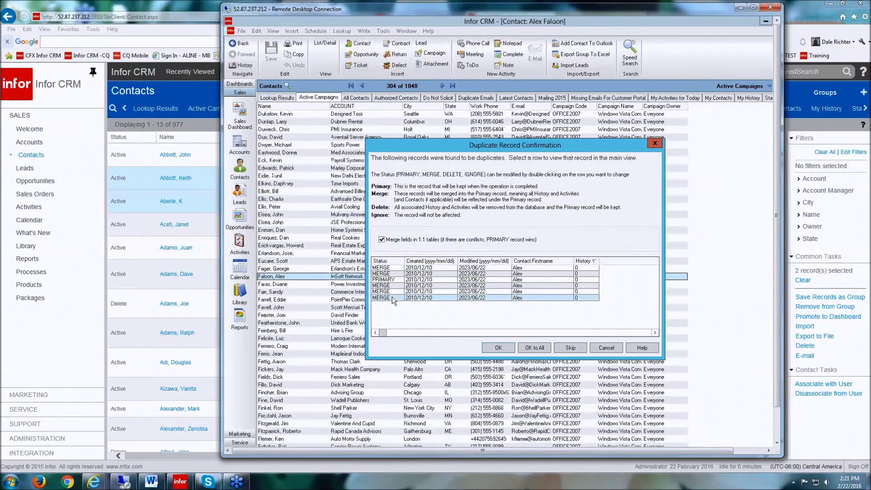
double_click(391, 296)
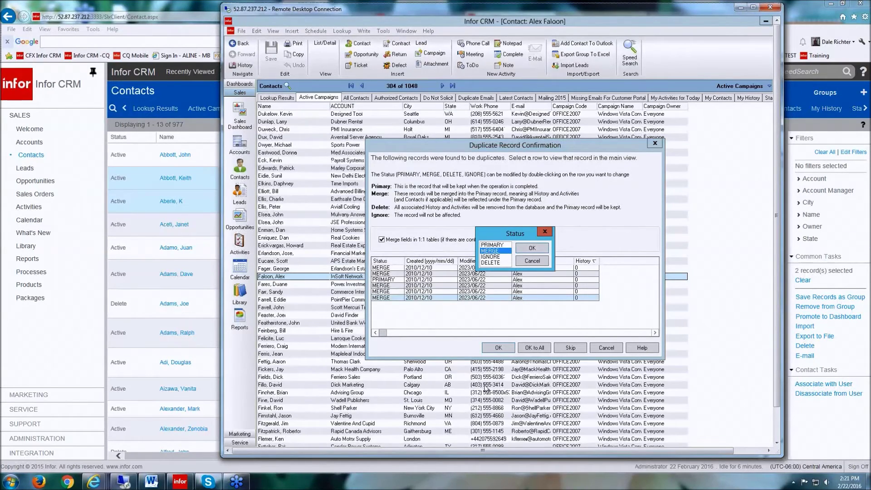
left_click(533, 261)
left_click(582, 350)
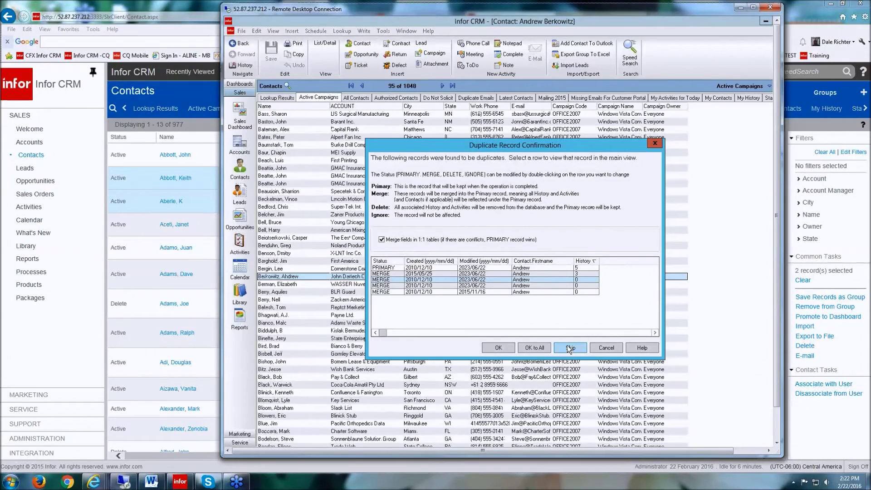
Skip all remaining duplicate sets until the confirmation dialog closes.
left_click(569, 349)
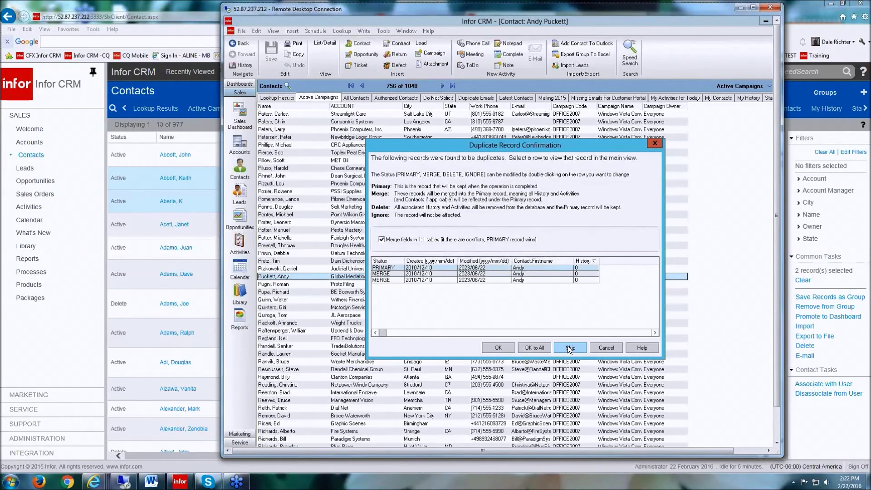
left_click(569, 348)
left_click(570, 348)
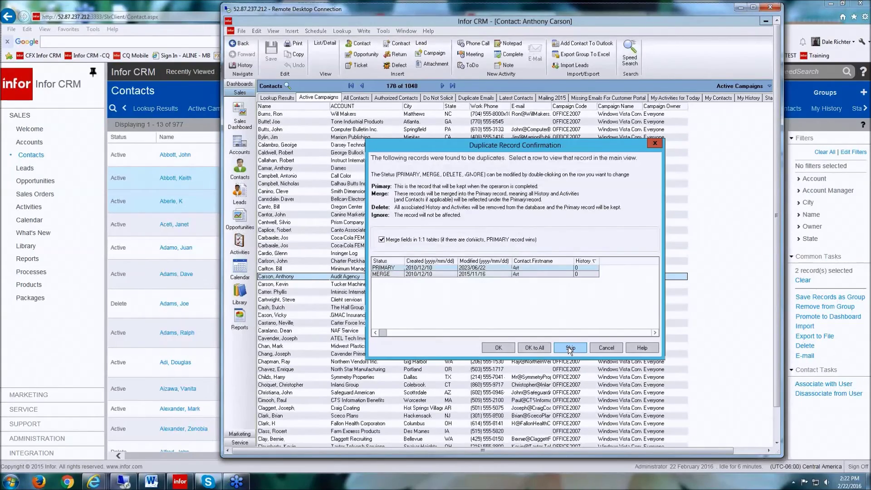
left_click(569, 347)
left_click(570, 348)
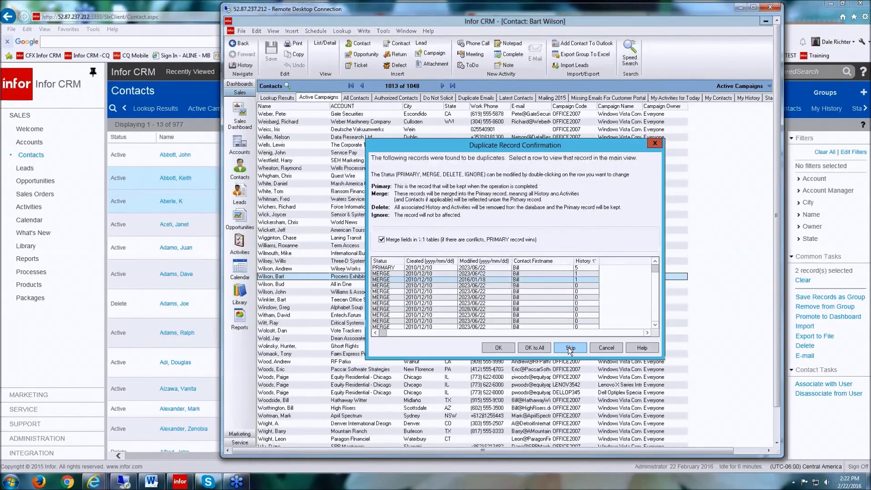
left_click(570, 348)
left_click(569, 347)
left_click(570, 347)
left_click(568, 350)
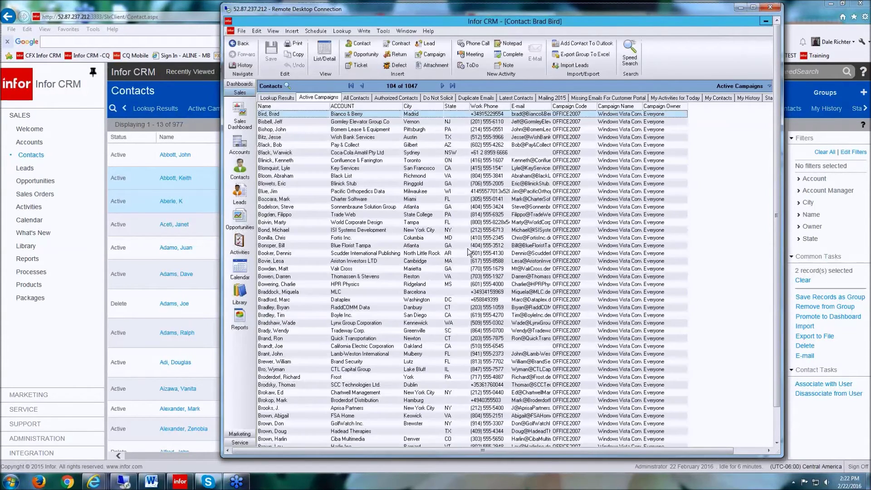
Show All Contacts and start Check for Duplicates across all records and the entire database.
left_click(358, 97)
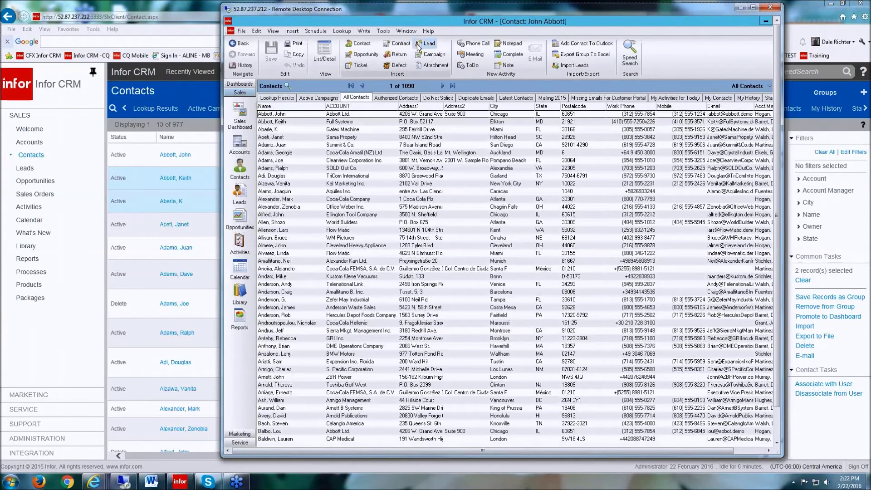
left_click(383, 31)
mouse_move(406, 107)
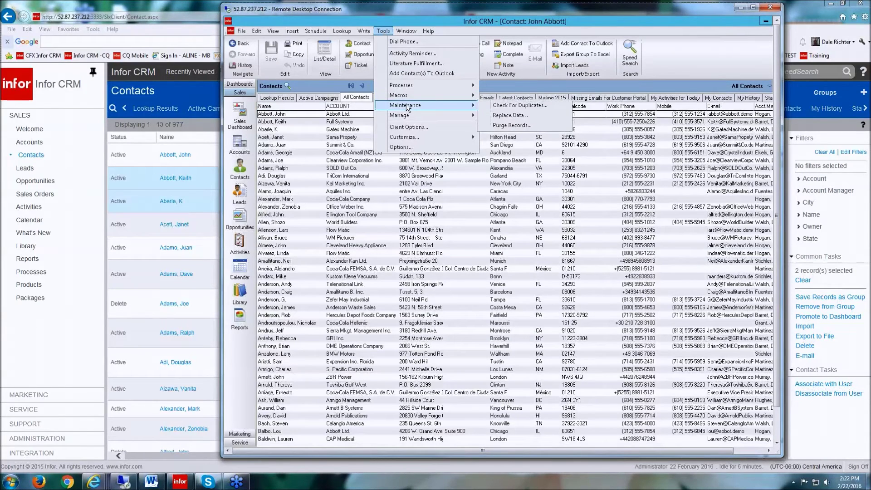
left_click(531, 105)
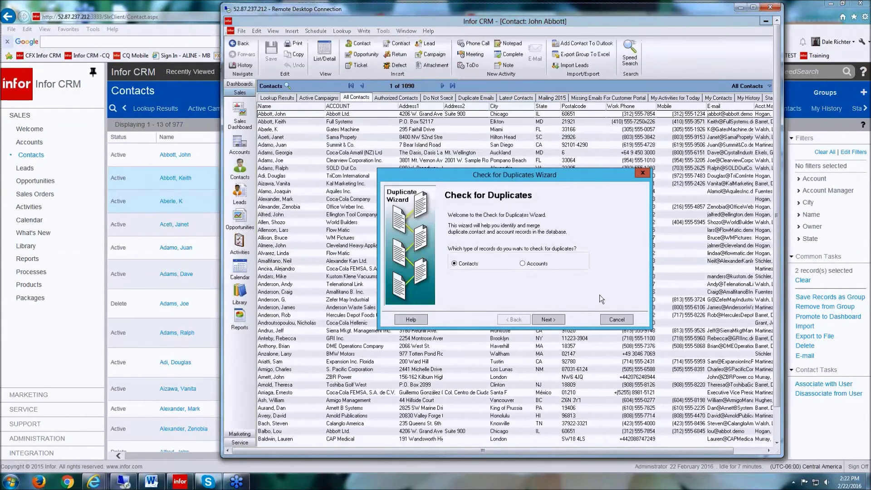
left_click(548, 319)
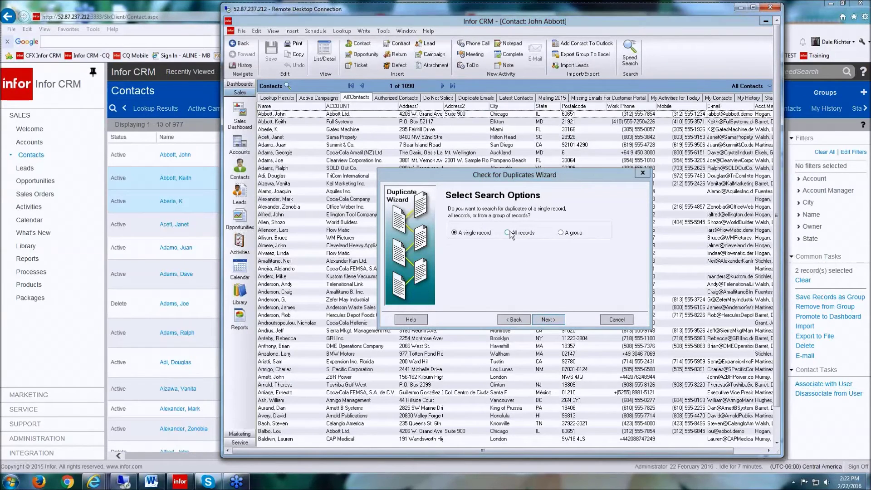
left_click(508, 233)
left_click(544, 319)
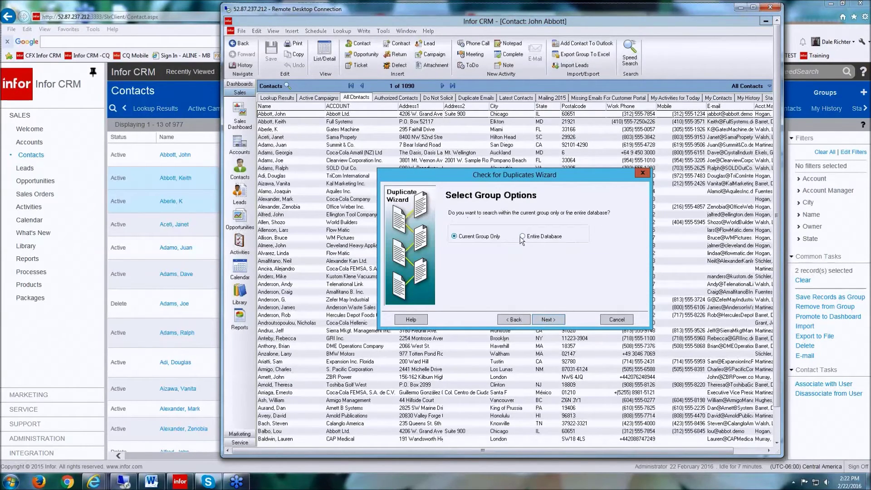
left_click(522, 237)
left_click(545, 321)
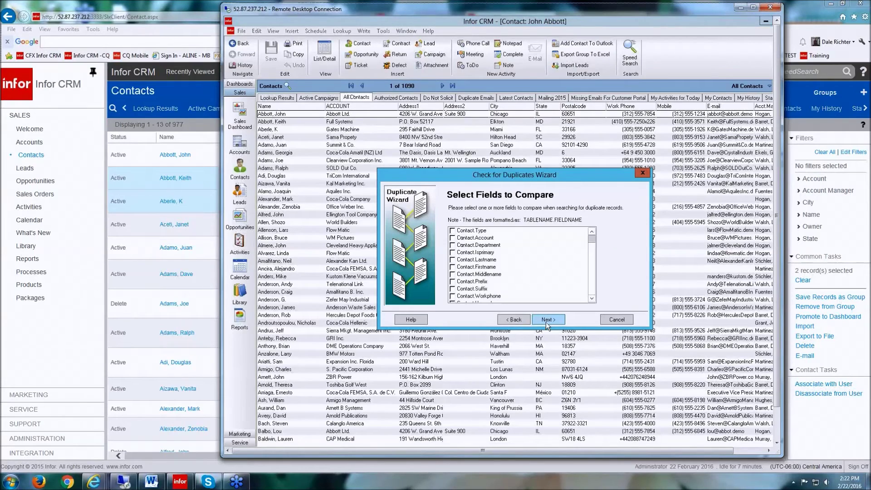
Compare Contact.Account (first 5 letters), Contact.Lastname and Contact.Firstname, then finish the wizard.
left_click(452, 237)
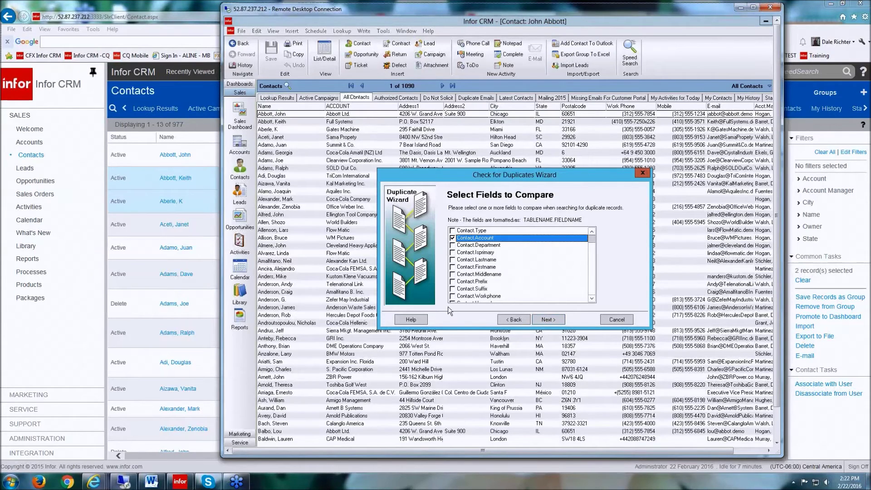
left_click(452, 259)
left_click(452, 266)
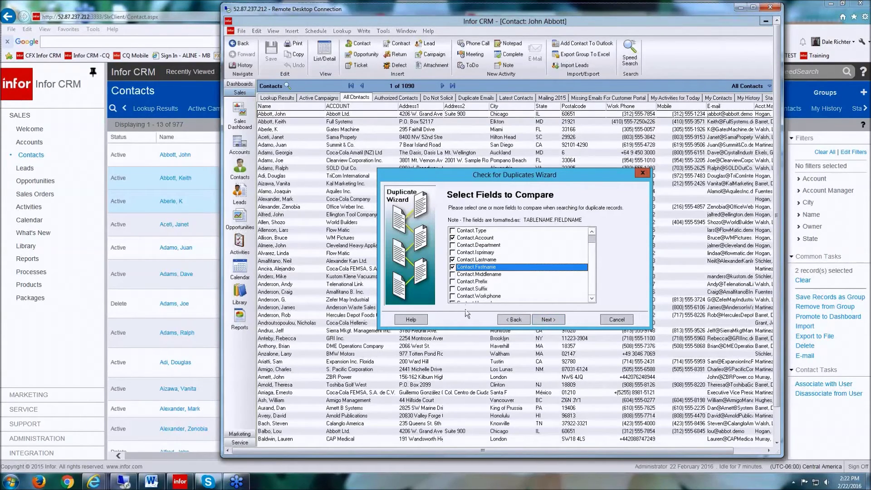
left_click(550, 320)
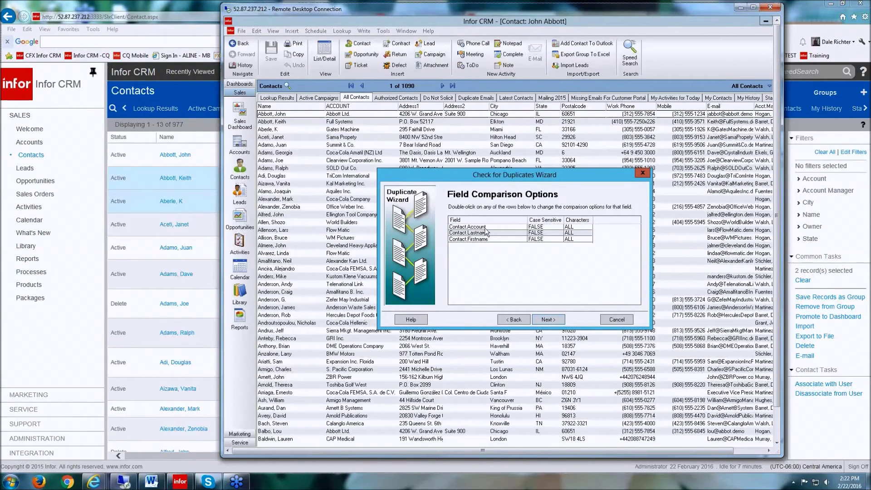
double_click(483, 227)
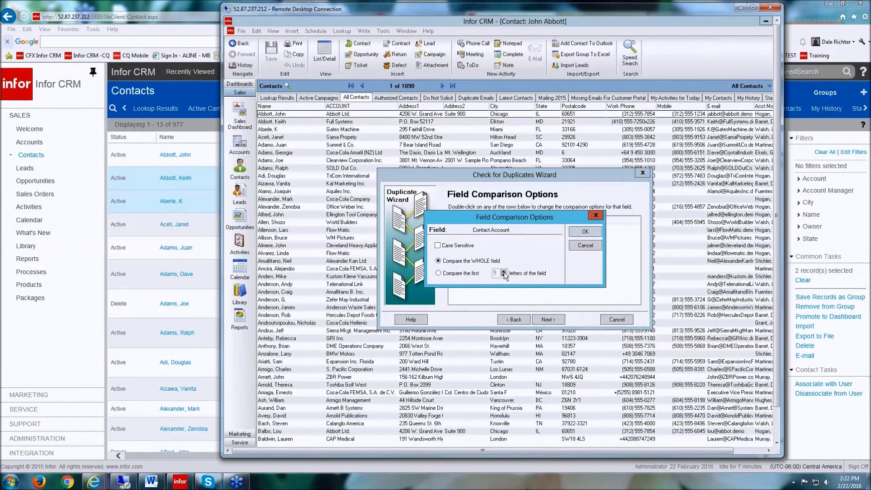
left_click(438, 273)
left_click(594, 229)
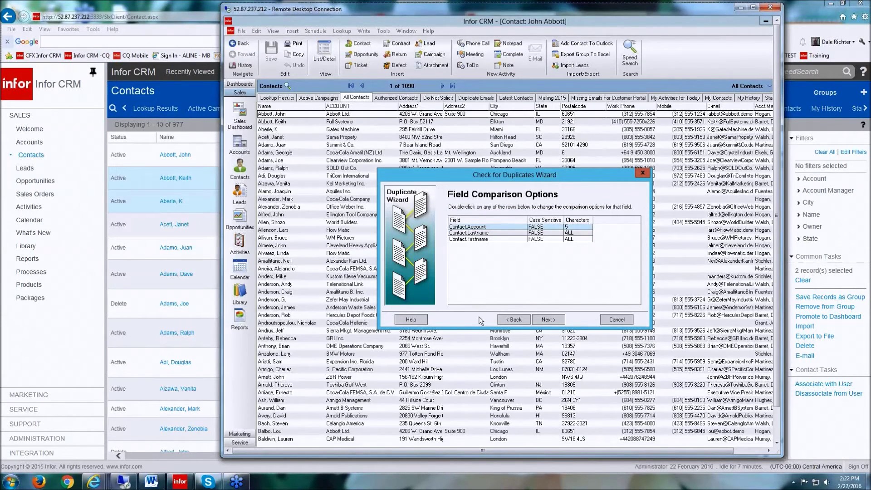
left_click(548, 319)
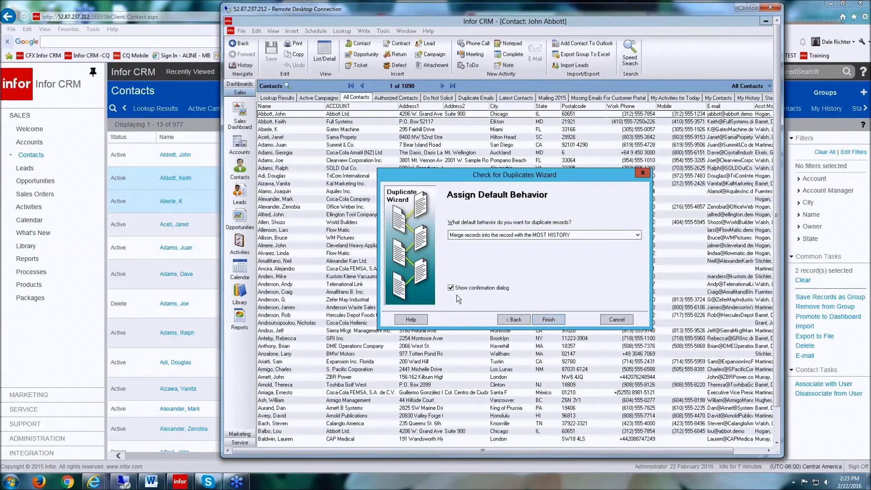
left_click(539, 321)
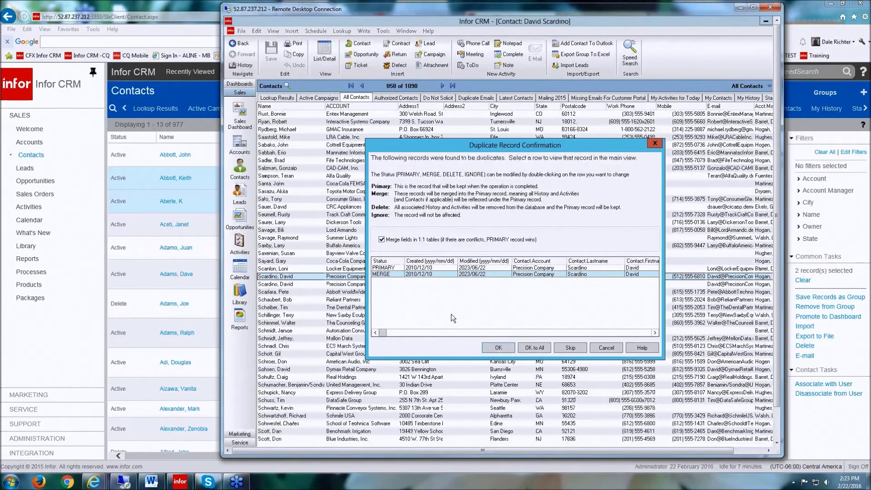
Review the PRIMARY and MERGE rows and merge the two Precision Company contact records.
left_click(433, 268)
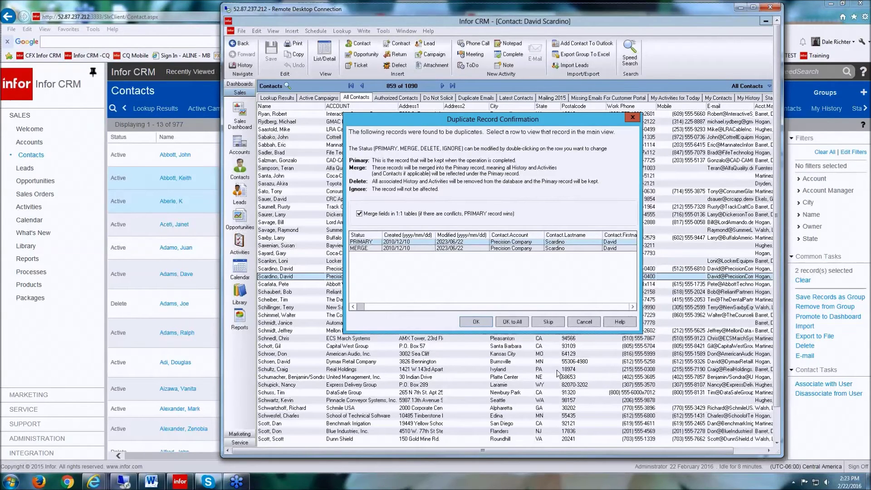
left_click(367, 248)
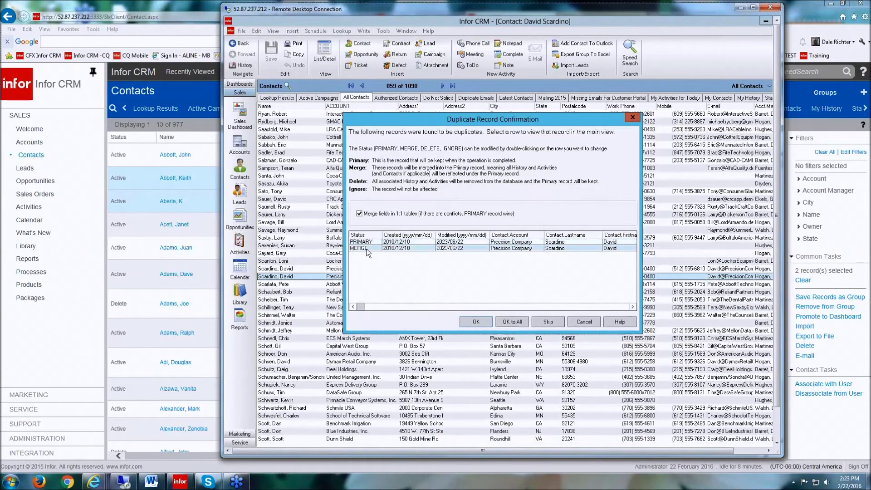
left_click(368, 242)
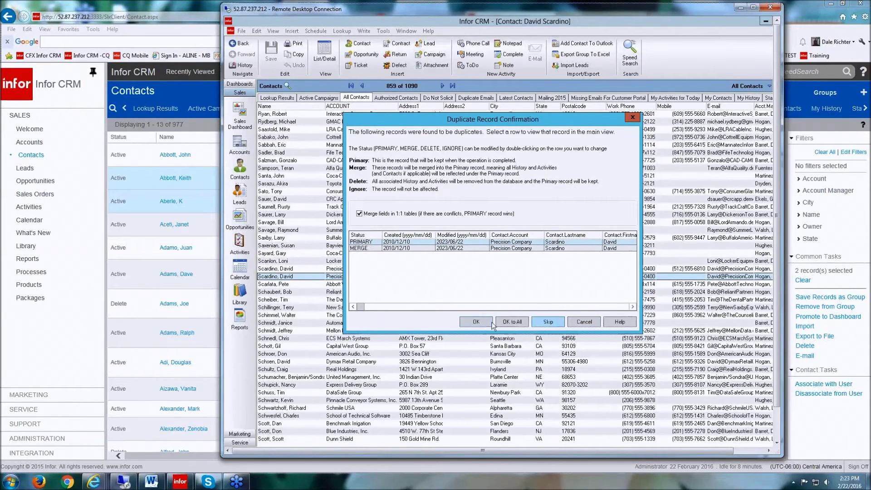
left_click(474, 322)
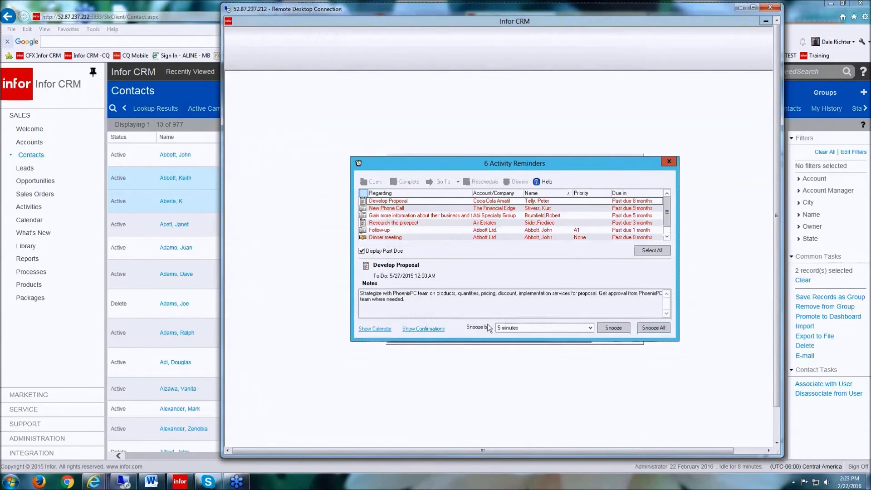
Snooze all activity reminders, then select two contacts to merge in the All Contacts list.
left_click(666, 330)
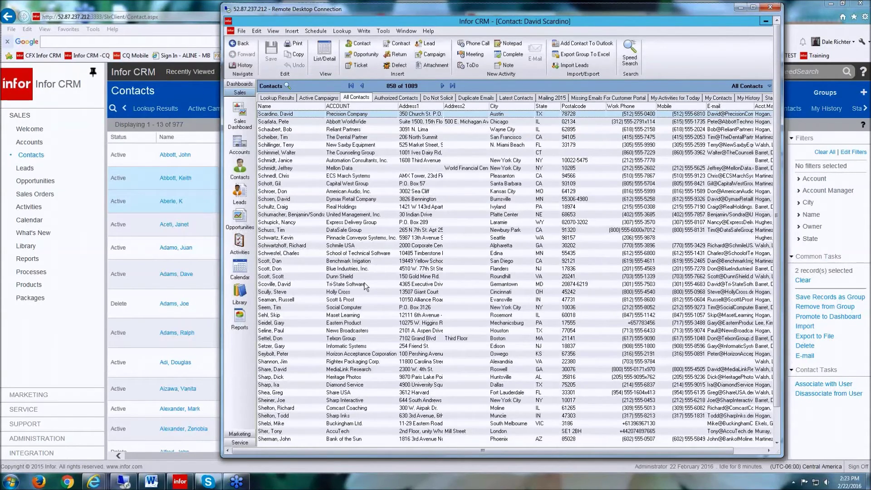
left_click(398, 207)
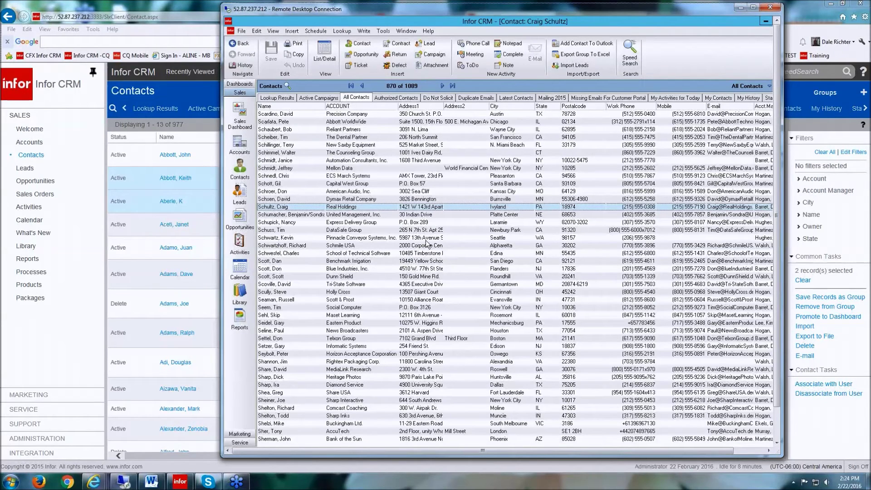
left_click(427, 255)
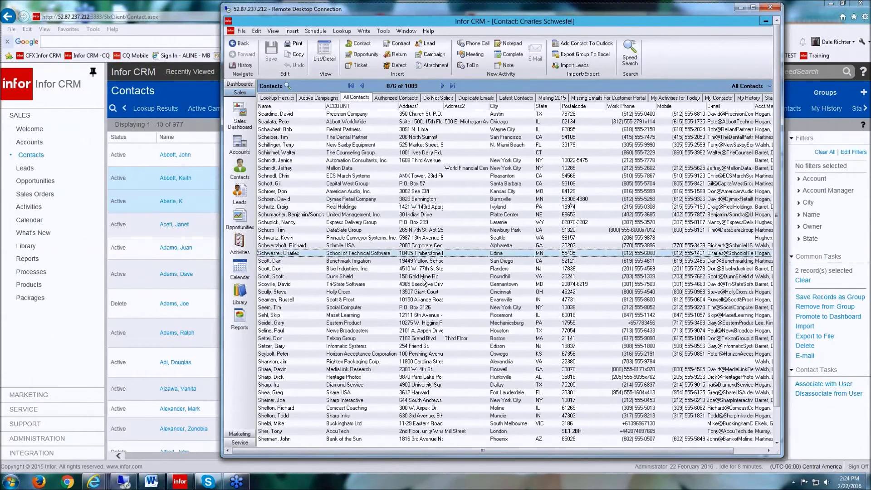
left_click(406, 261)
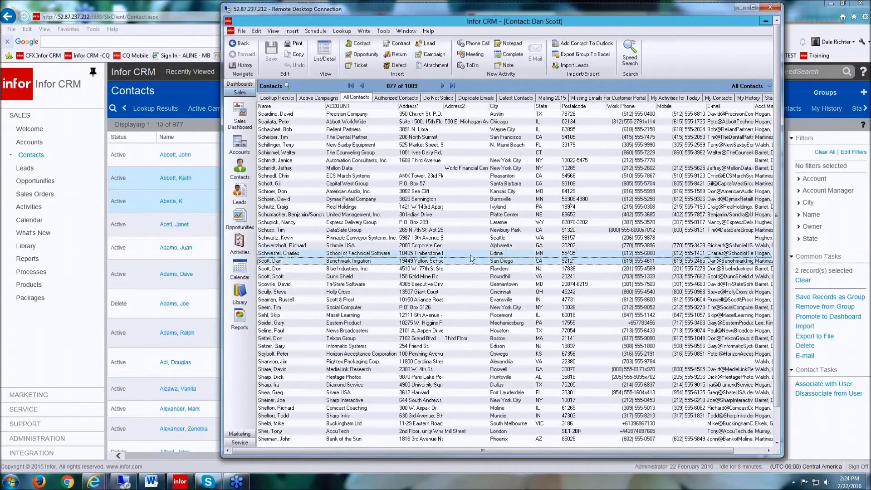
Merge Records on the two selected contacts and view the one marked MERGE.
right_click(429, 256)
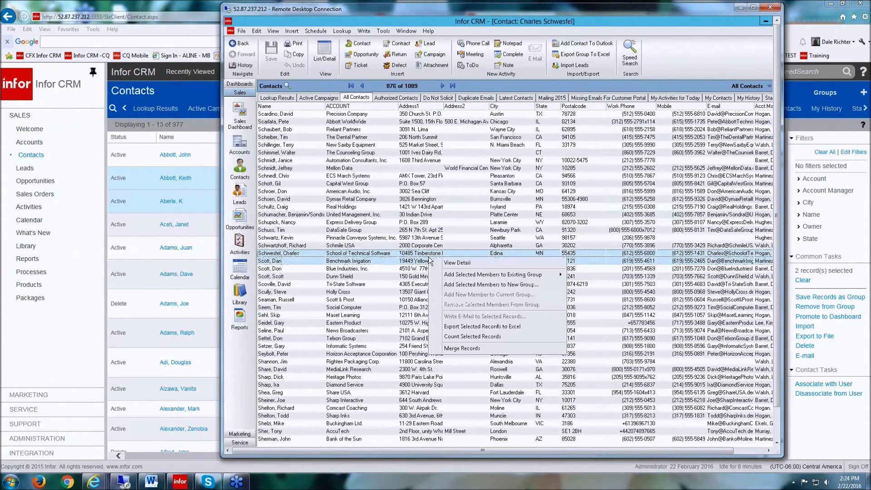
left_click(460, 348)
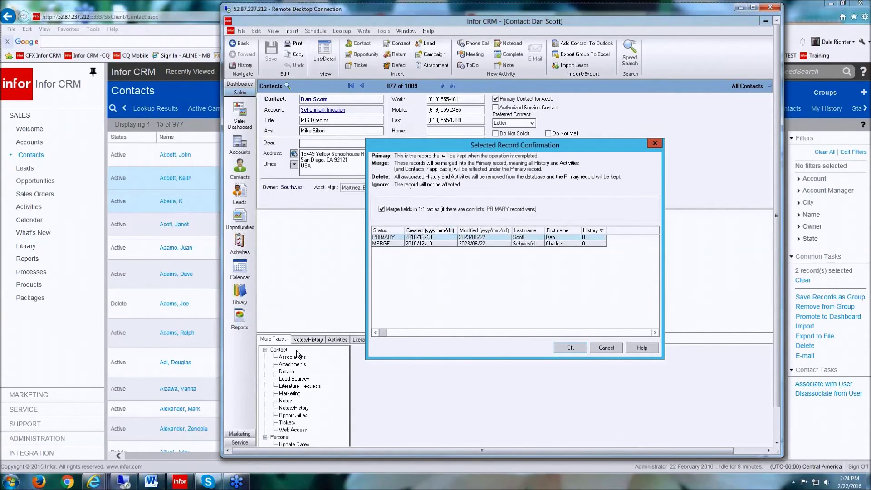
left_click(437, 244)
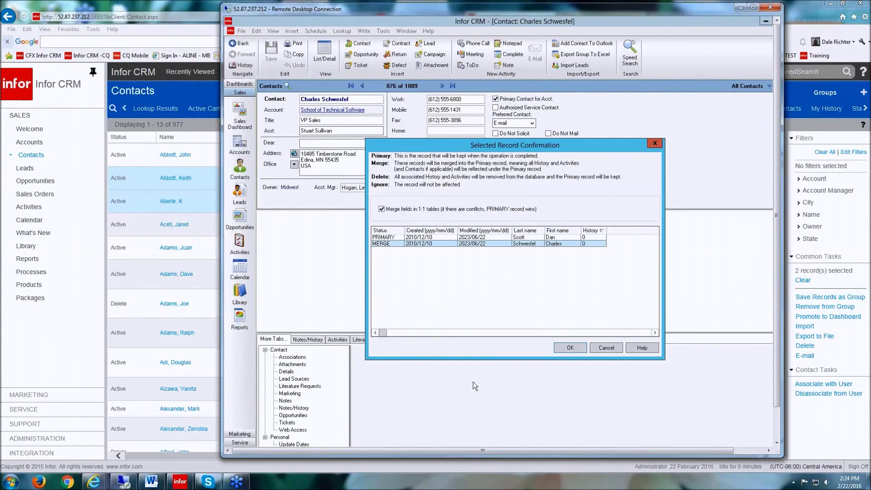
Cancel the manual merge, then reopen Check for Duplicates, switch it to accounts, and close it.
left_click(608, 348)
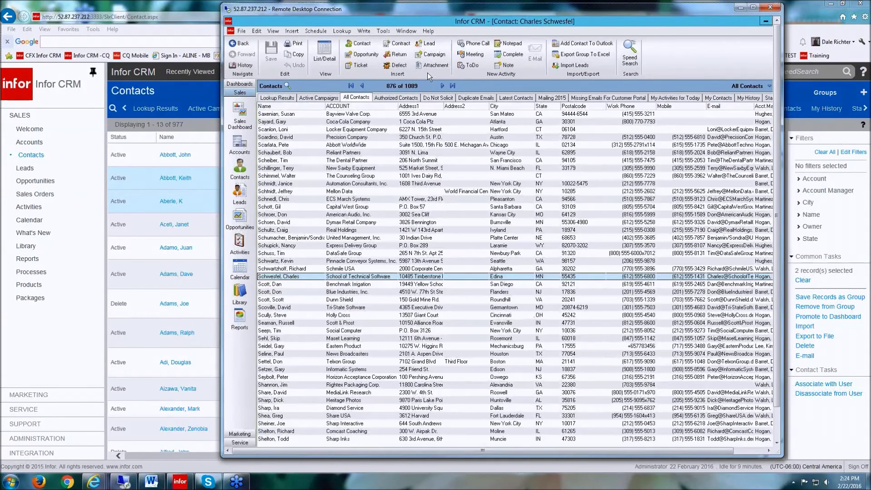
left_click(384, 32)
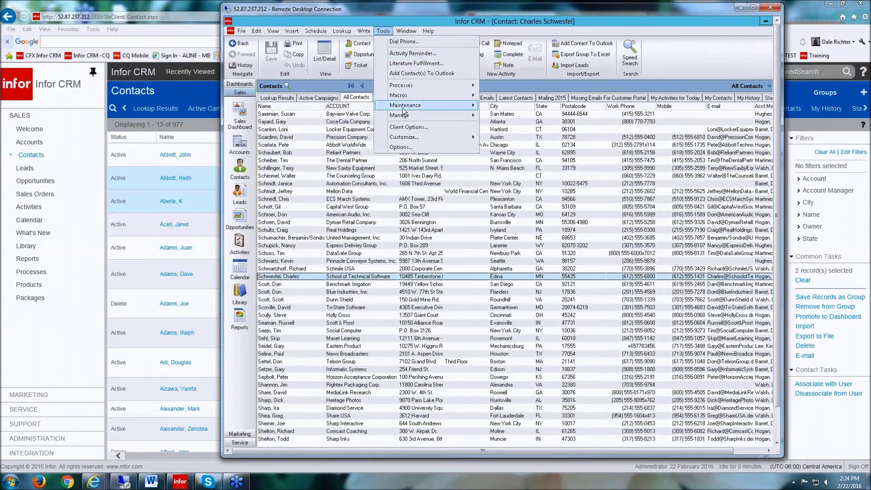
mouse_move(403, 107)
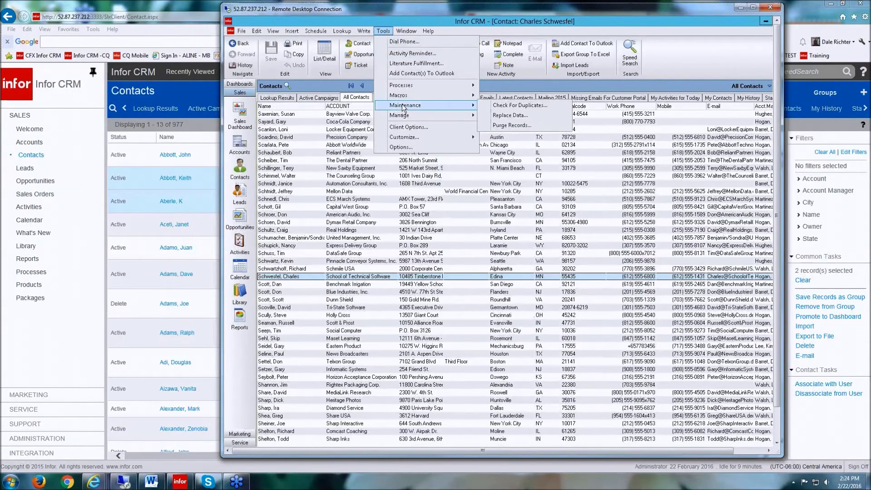
left_click(506, 105)
left_click(524, 265)
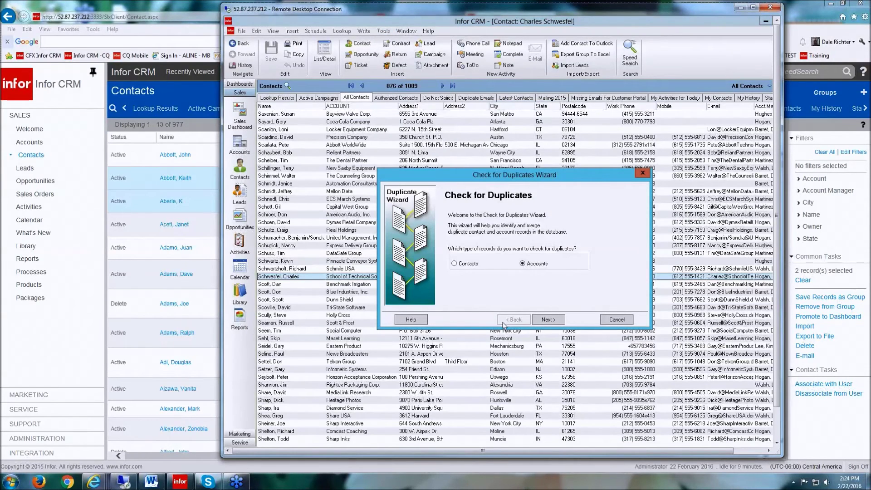
left_click(619, 320)
Open the Abbott Ltd. account and enlarge the lower pane to show its contacts and activities.
left_click(243, 157)
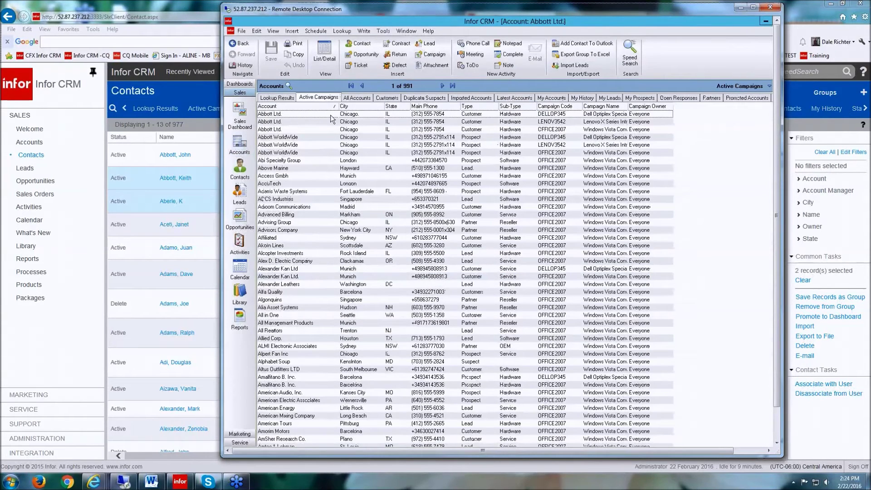
double_click(330, 115)
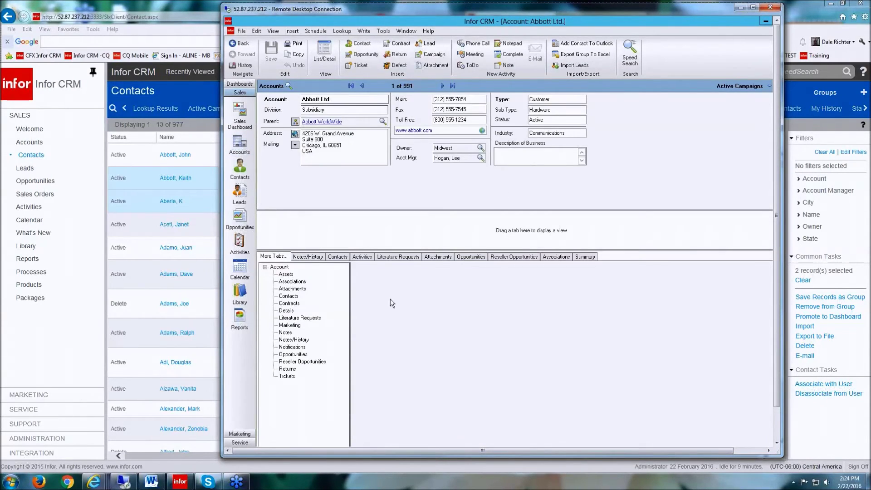
left_click(309, 257)
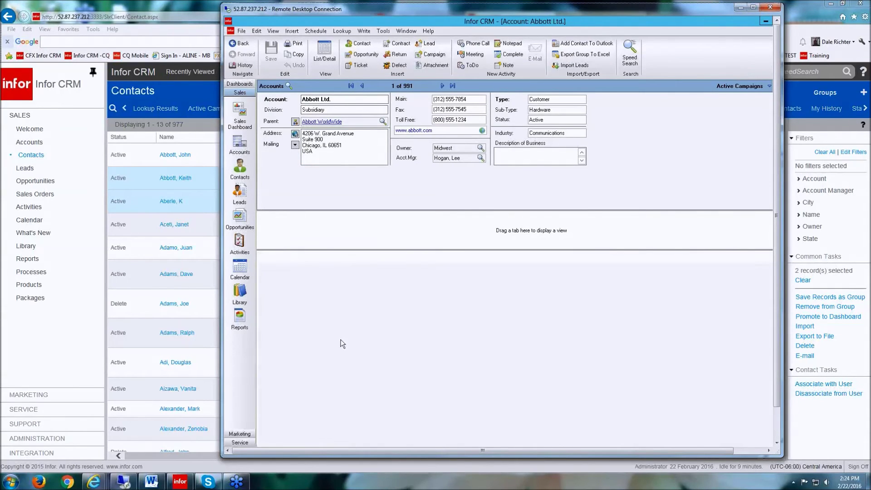
left_click_drag(383, 253, 358, 236)
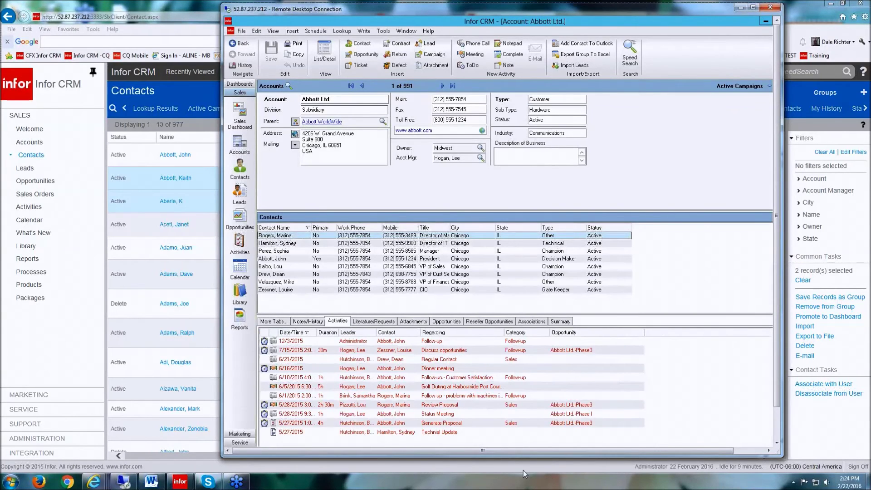
mouse_move(510, 413)
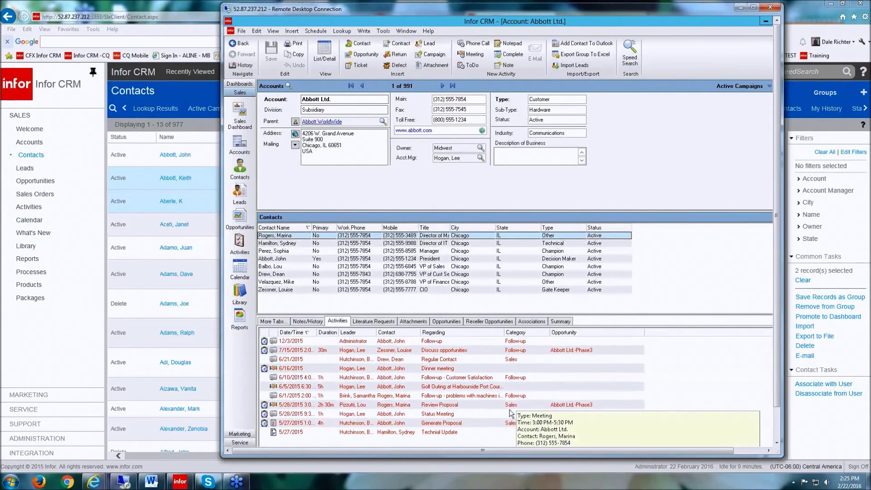
Start Check for Duplicates searching all records across the entire database.
left_click(383, 31)
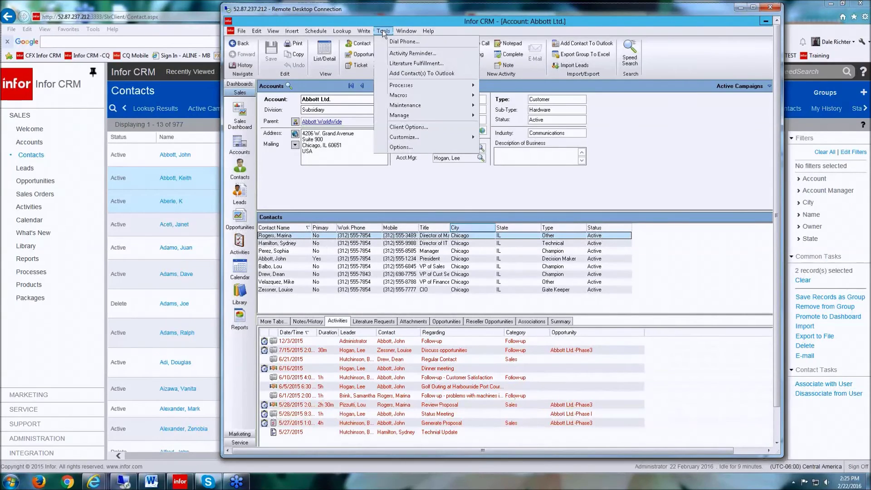
mouse_move(471, 105)
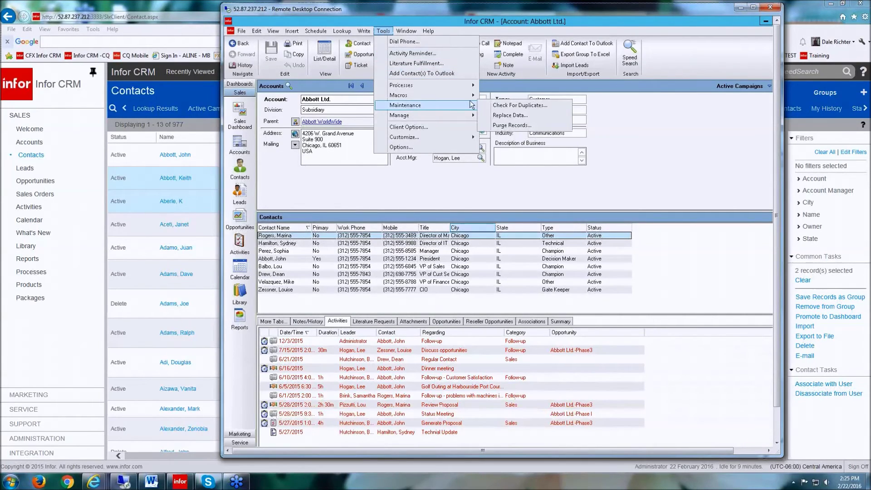
left_click(515, 106)
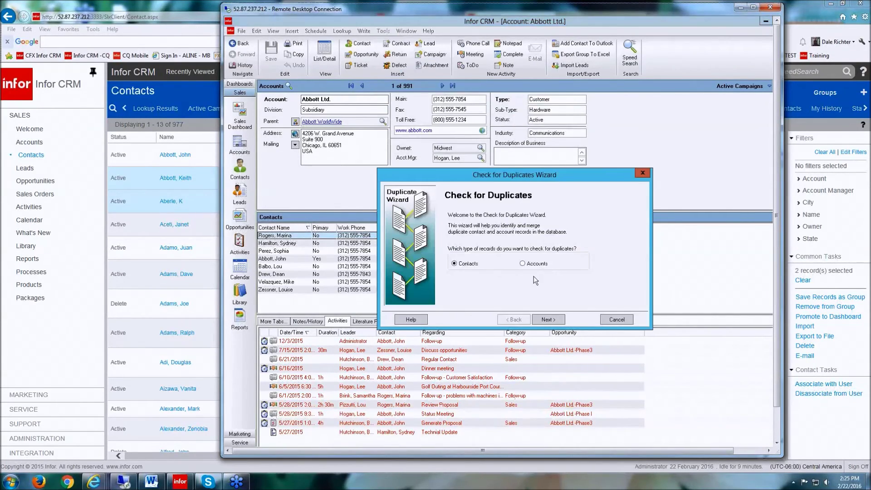
left_click(554, 319)
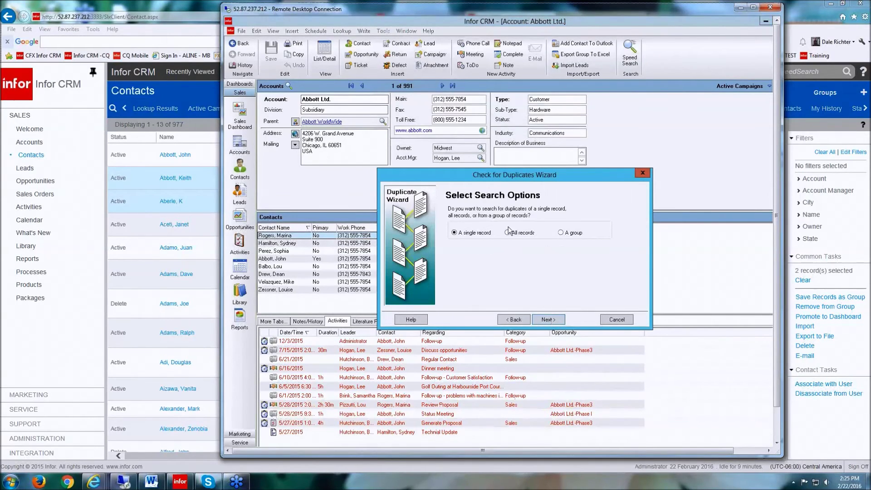
left_click(507, 232)
left_click(539, 320)
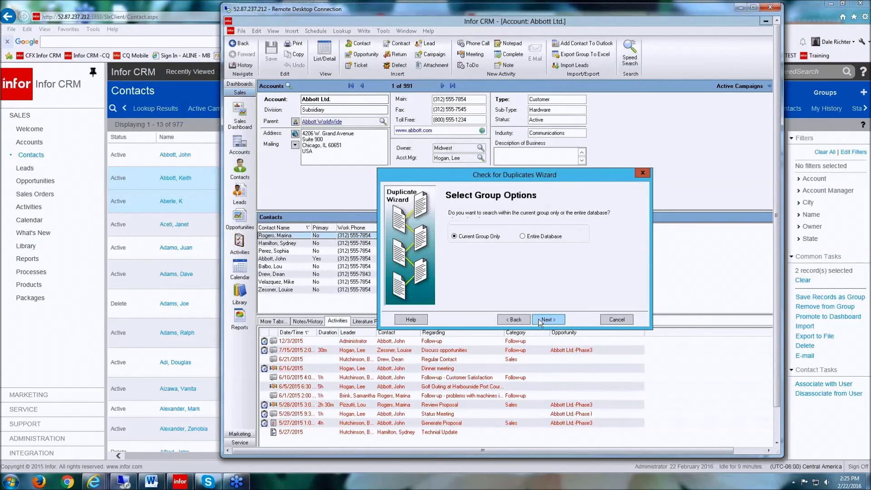
left_click(524, 237)
left_click(548, 320)
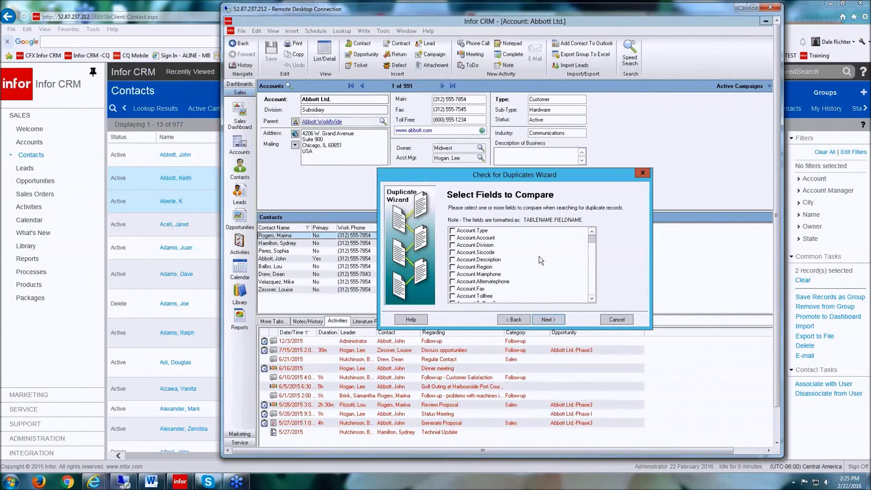
Match on Account.Account using its first 5 letters and finish the wizard.
left_click(452, 238)
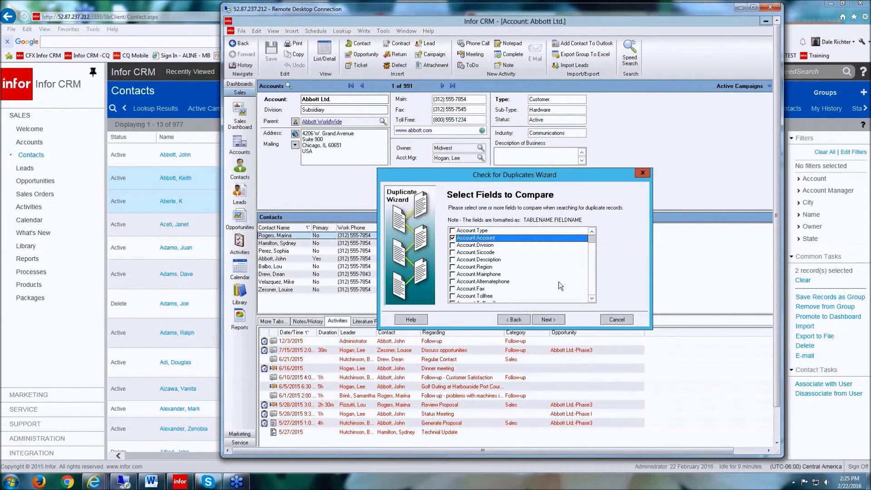
left_click(544, 323)
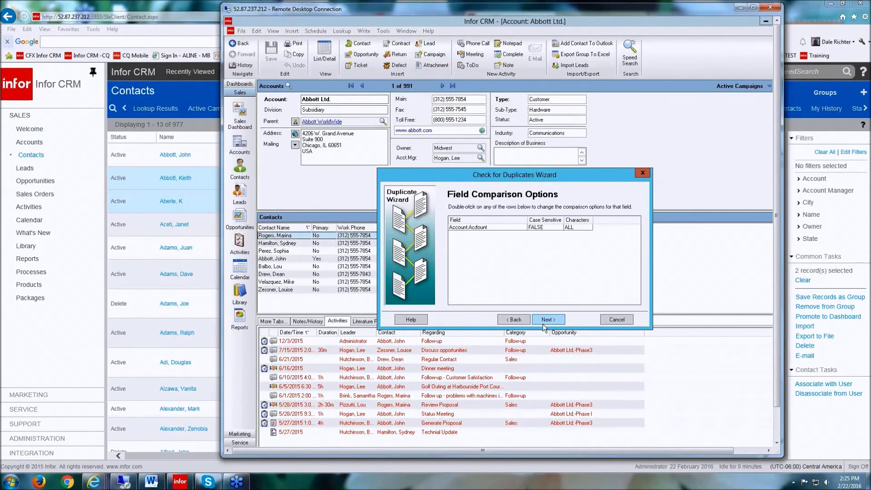
double_click(495, 227)
left_click(438, 274)
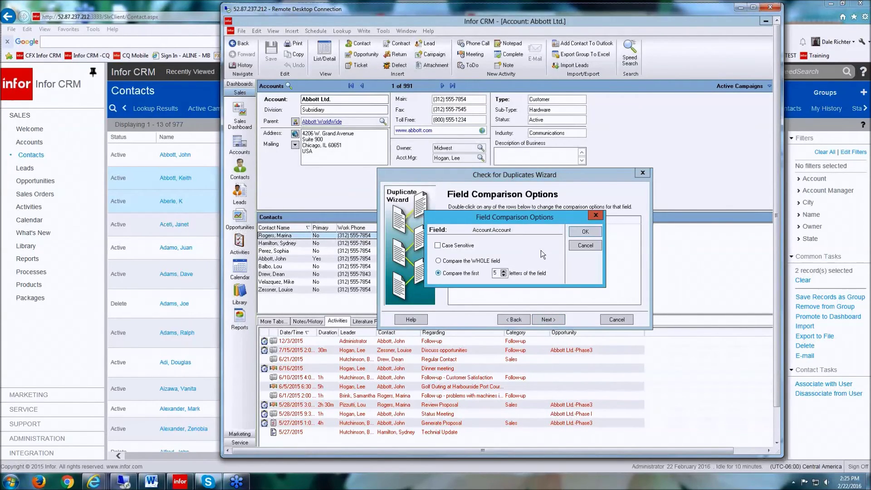
left_click(592, 231)
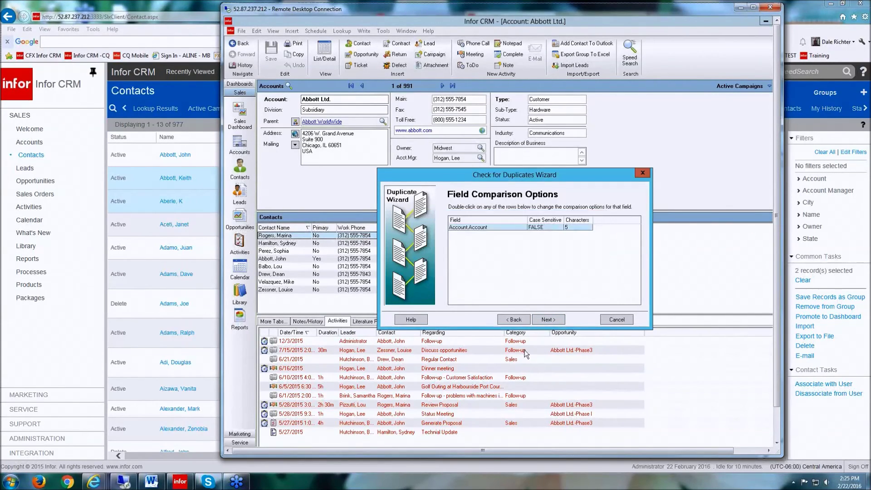
left_click(549, 319)
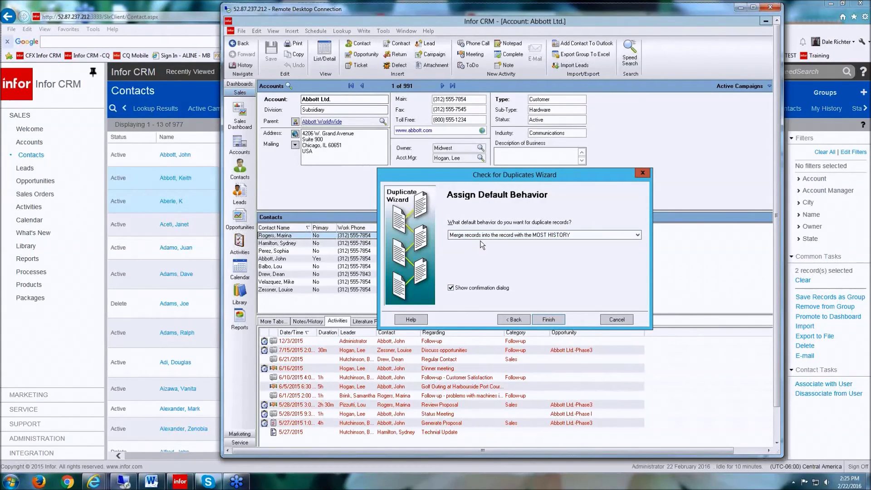
left_click(556, 319)
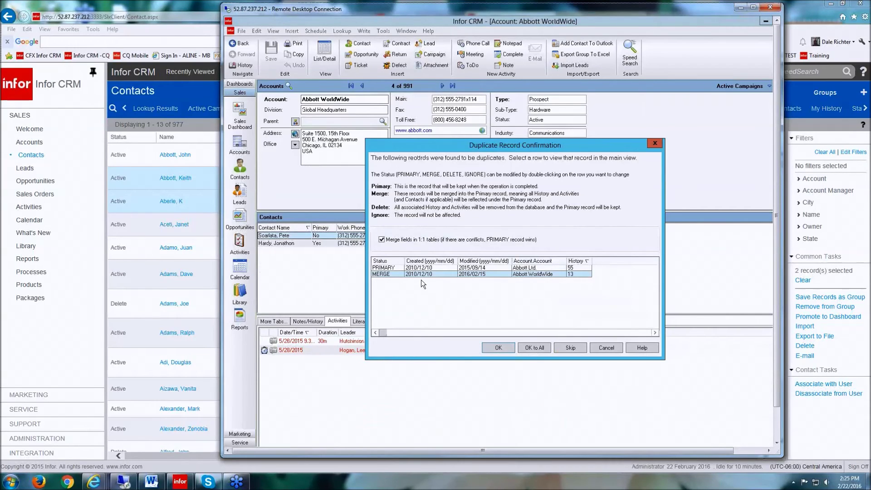
Compare primary Abbott Ltd. with Abbott WorldWide, then merge Abbott WorldWide into it.
left_click(416, 269)
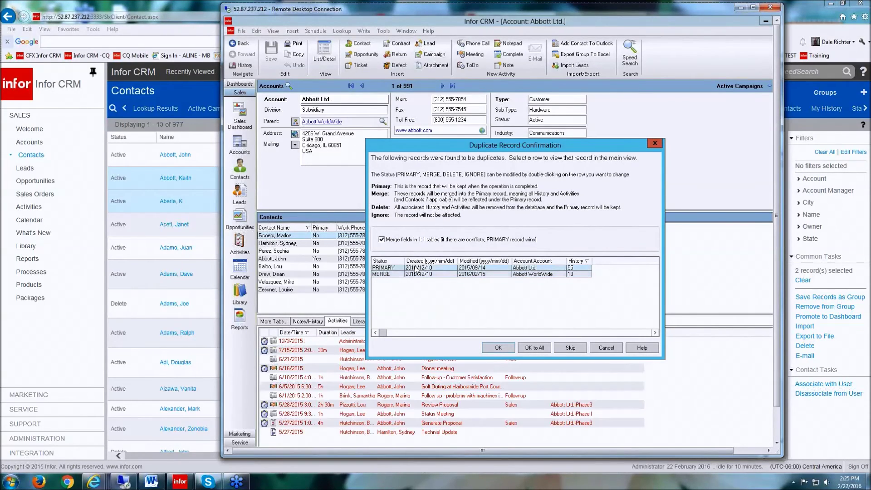
left_click(421, 268)
left_click(430, 274)
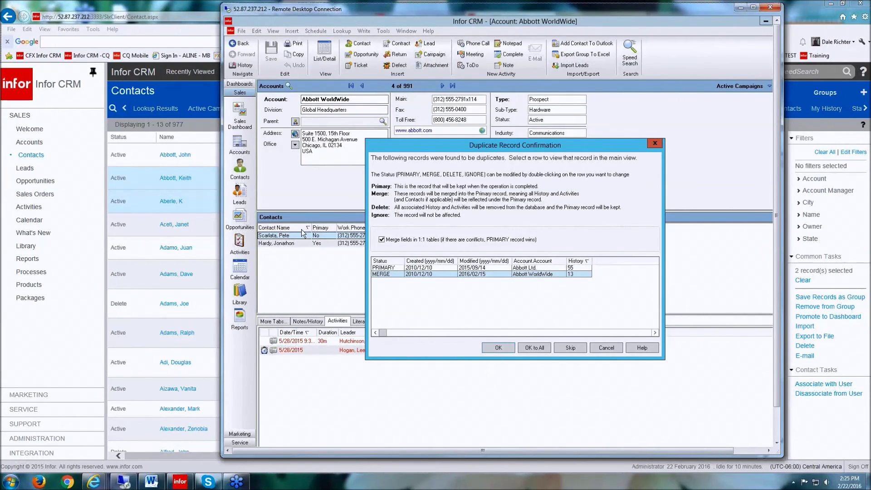
left_click(427, 269)
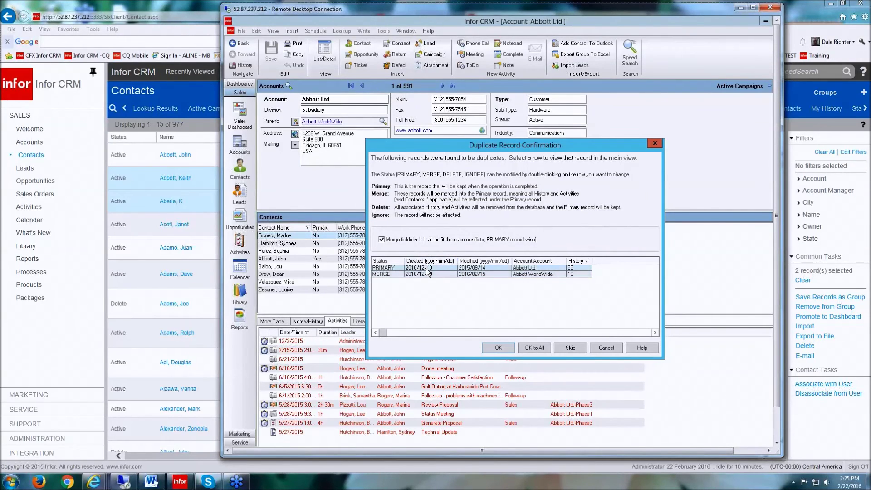
left_click(426, 275)
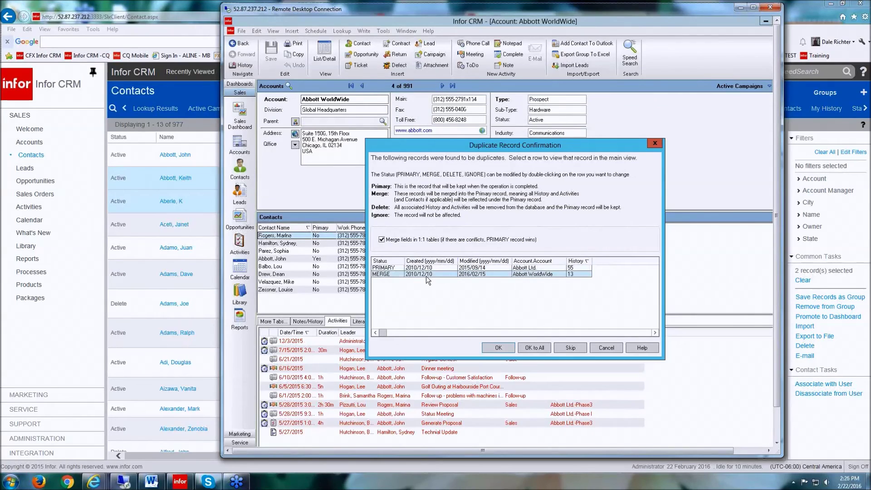
left_click(500, 347)
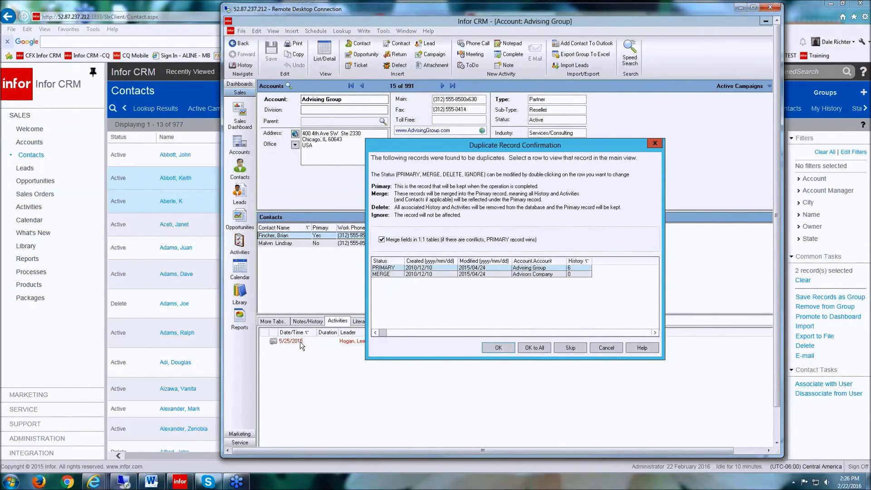
Review and skip the Advising Group, Alexander Kan Ltd. and Alpha Data duplicate pairs.
left_click(419, 274)
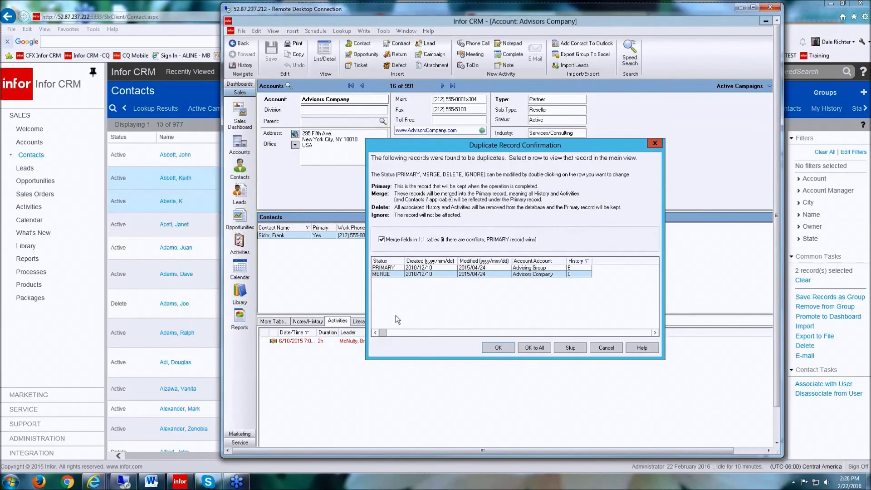
left_click(571, 348)
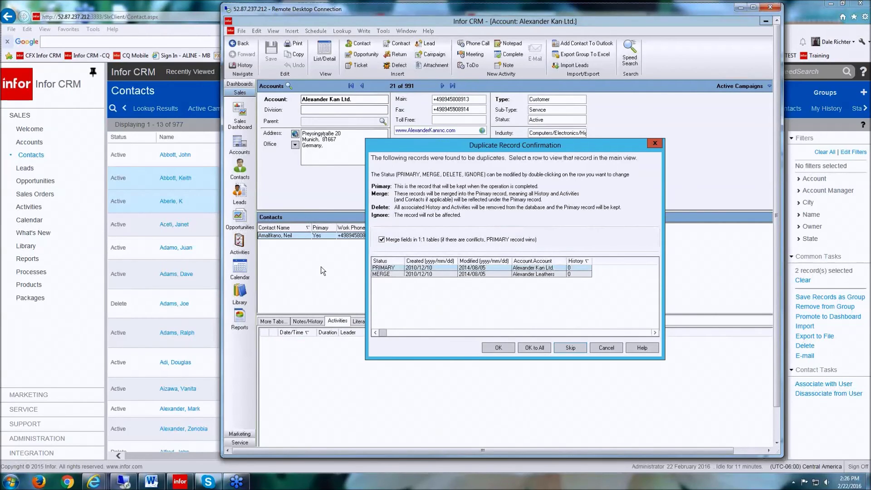
left_click(423, 273)
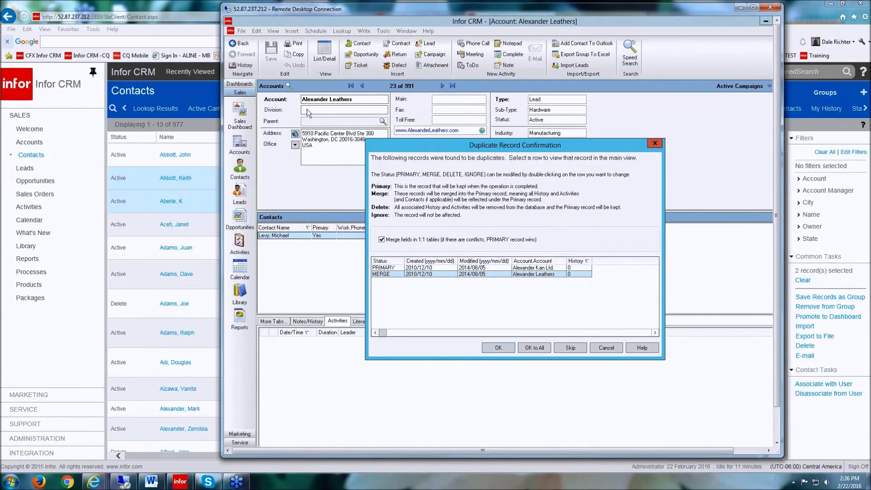
left_click(568, 350)
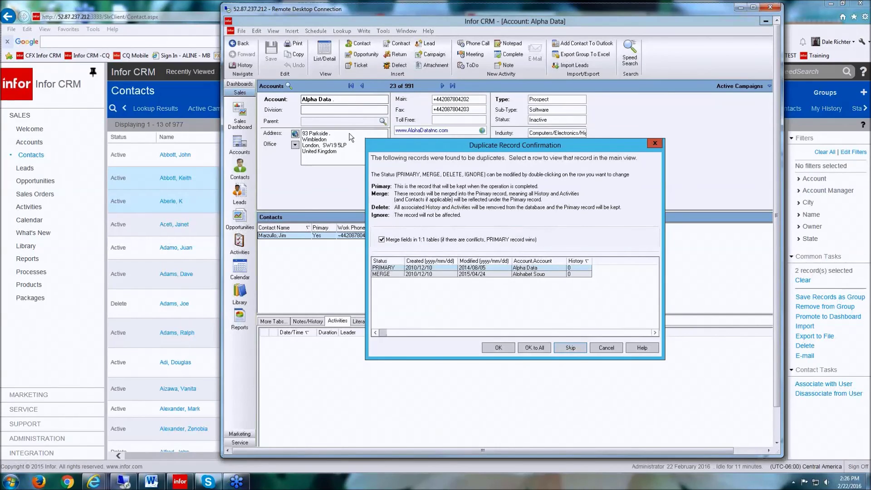
left_click(402, 275)
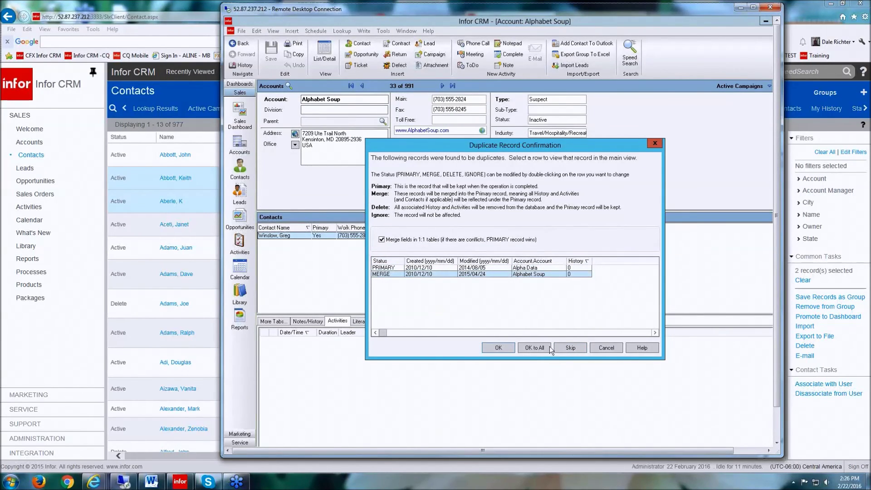
left_click(567, 350)
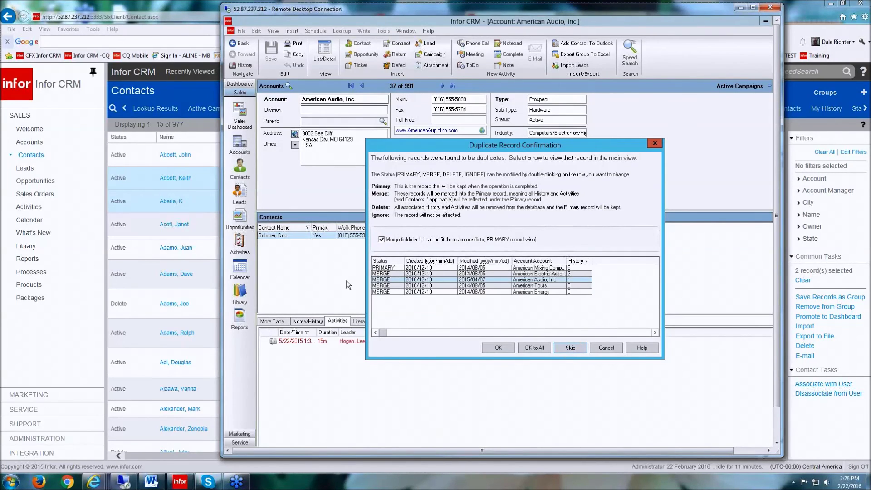
left_click(565, 346)
Cancel the Duplicate Record Confirmation to stop reviewing the remaining duplicates.
left_click(606, 347)
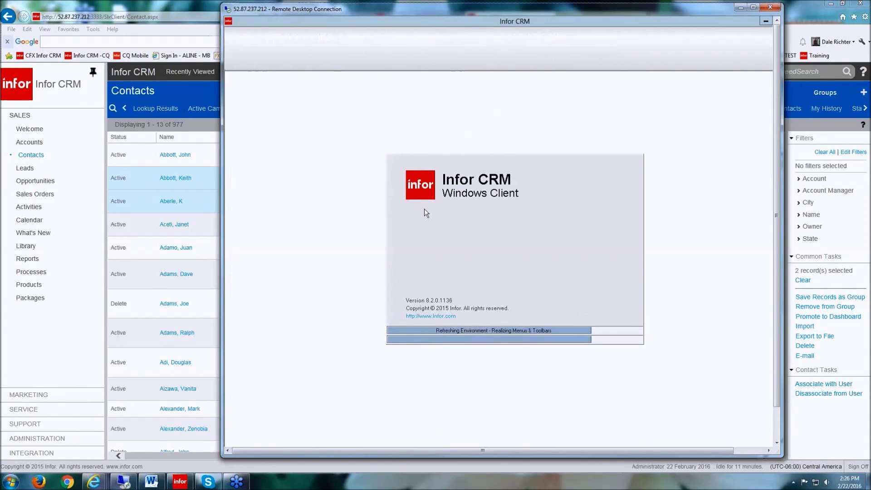